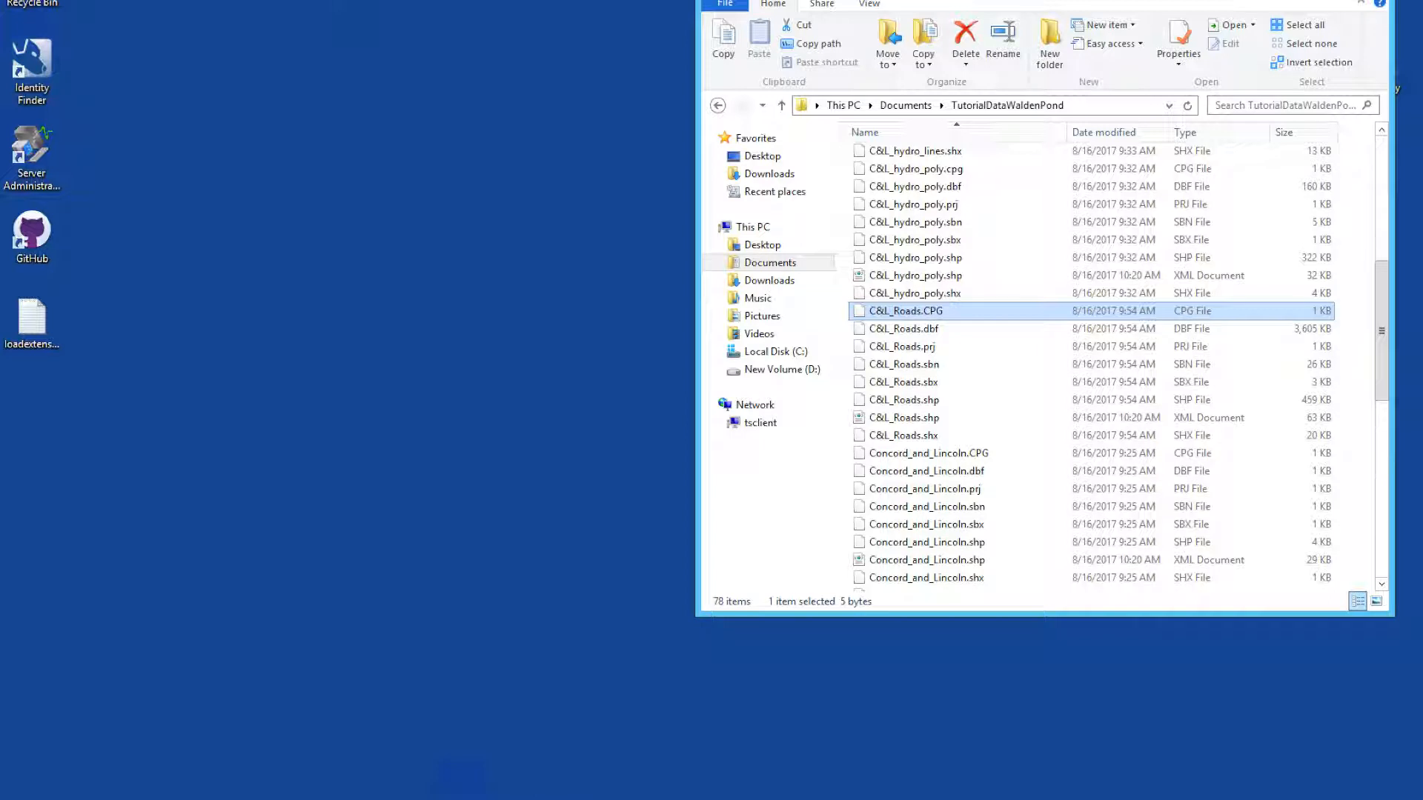
# Step: Switch to ArcCatalog, rename the C&L_Roads.shp shapefile to C&L_roads.shp, and refresh the TutorialDataWaldenPond listing in File Explorer
pyautogui.moveTo(461, 782)
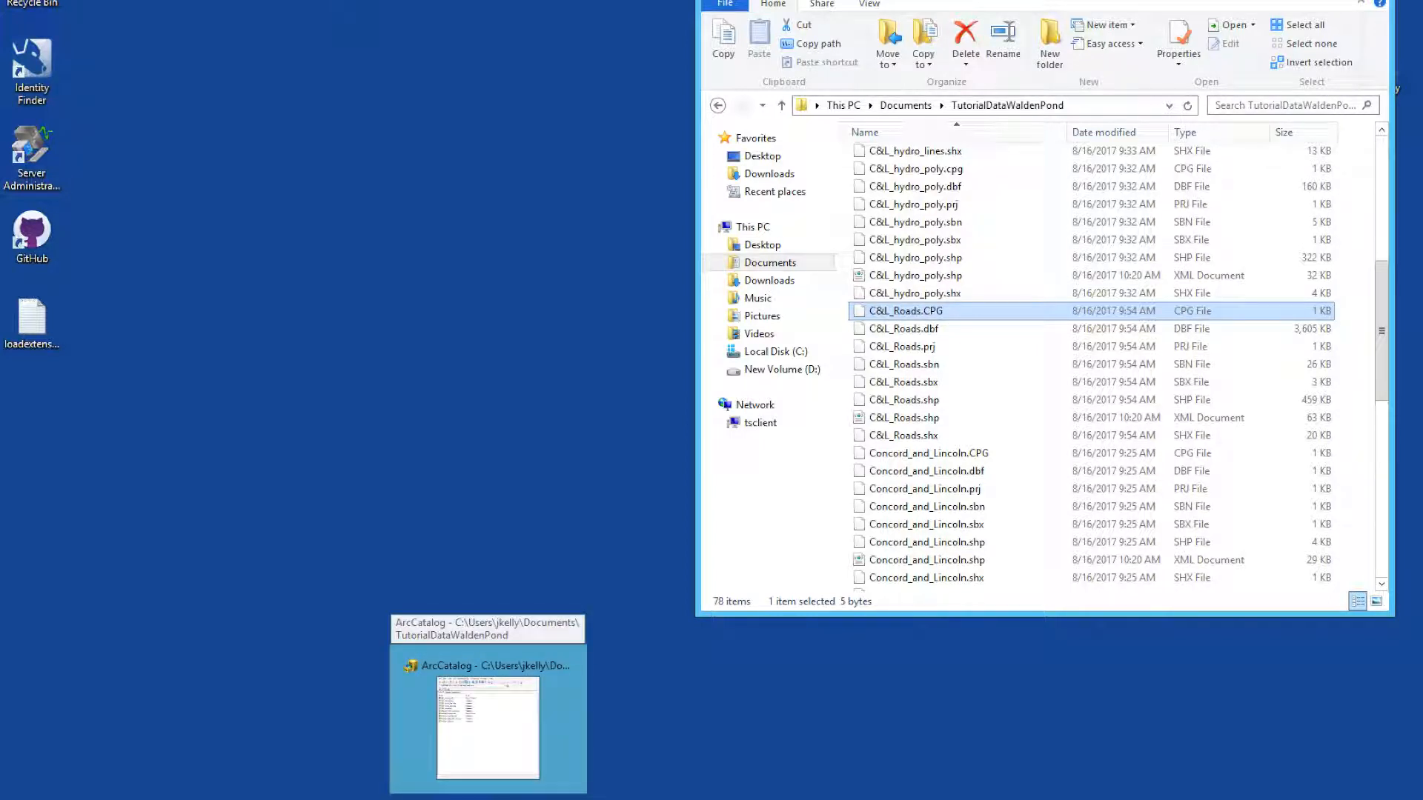
pyautogui.click(461, 782)
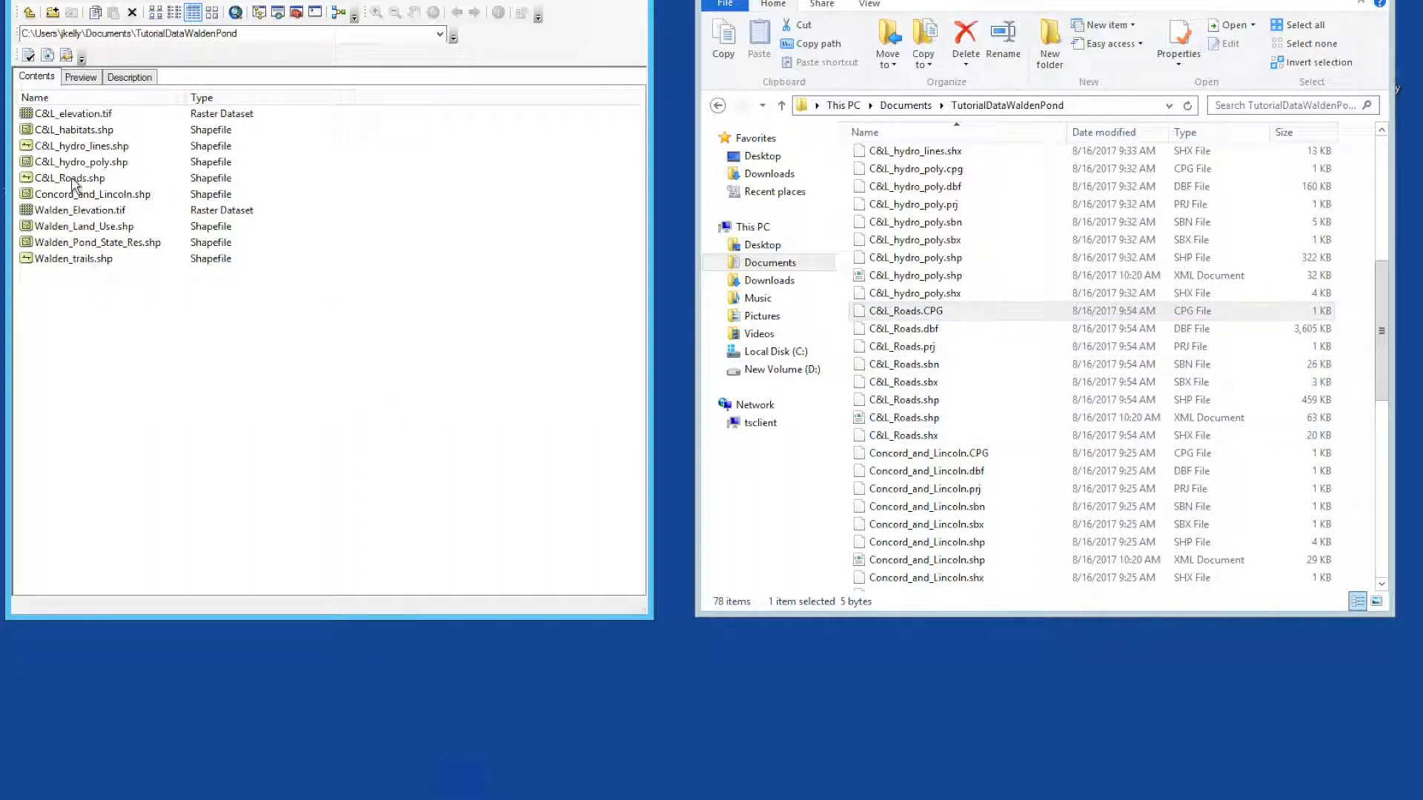
pyautogui.click(74, 180)
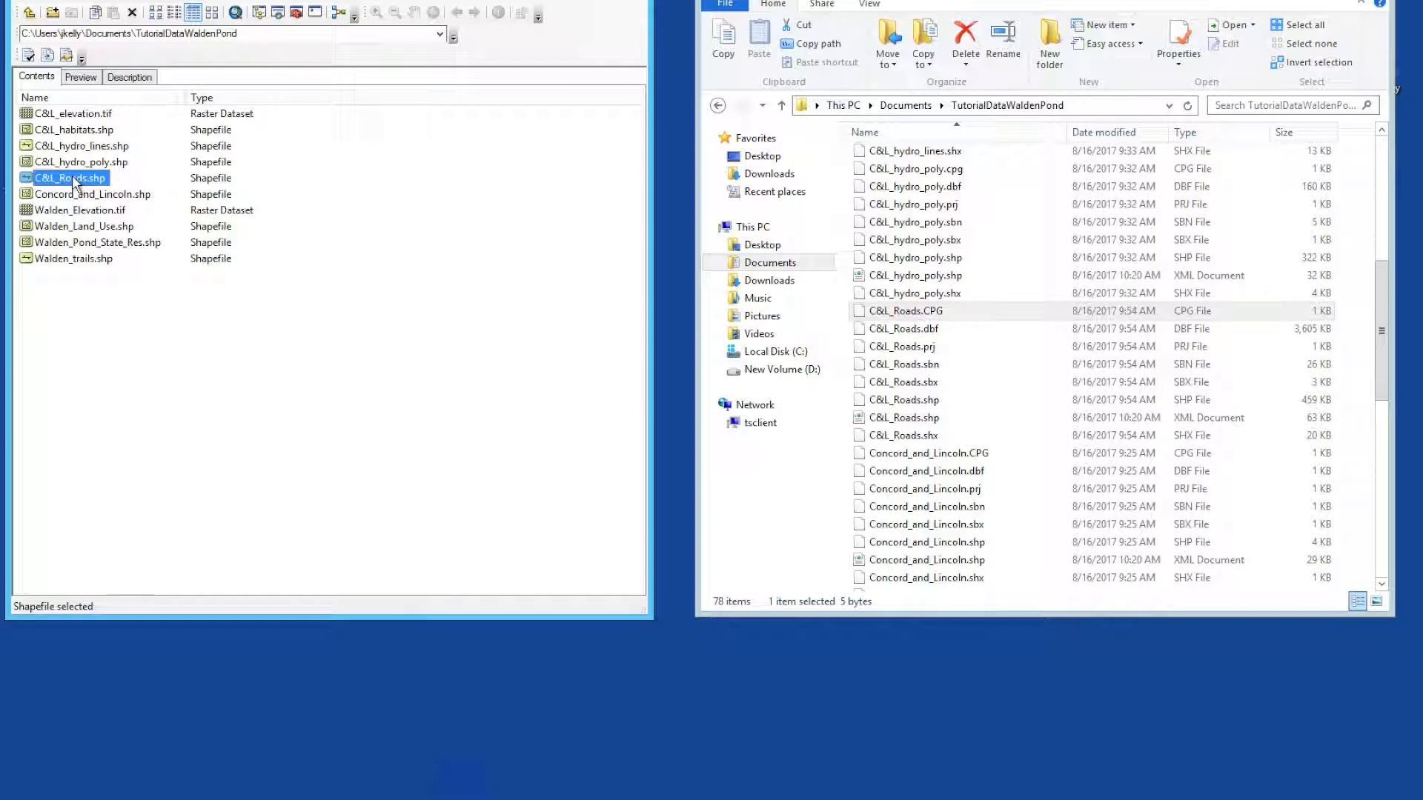
pyautogui.click(74, 180)
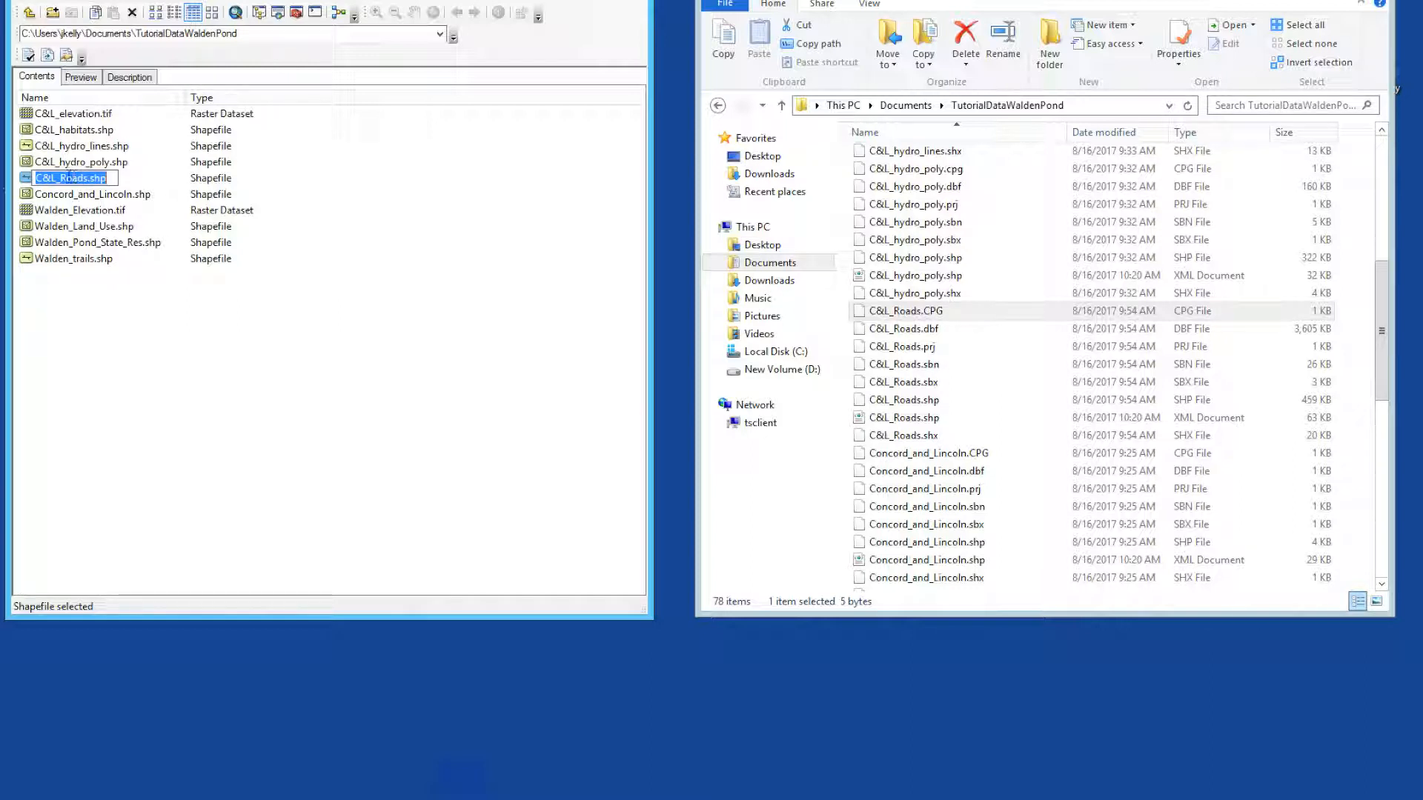
pyautogui.click(67, 178)
pyautogui.press('BackSpace')
pyautogui.write('r')
pyautogui.click(128, 327)
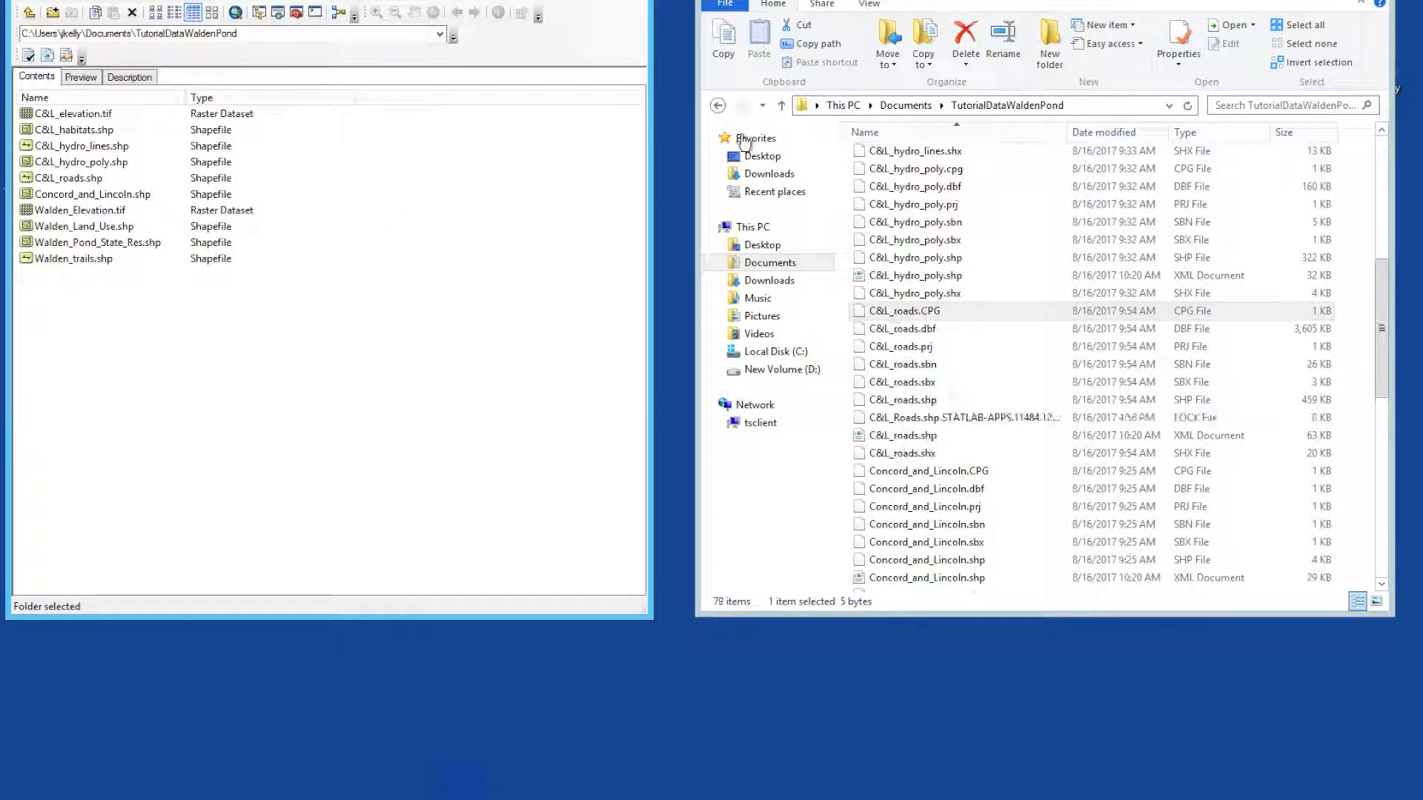
pyautogui.click(1189, 106)
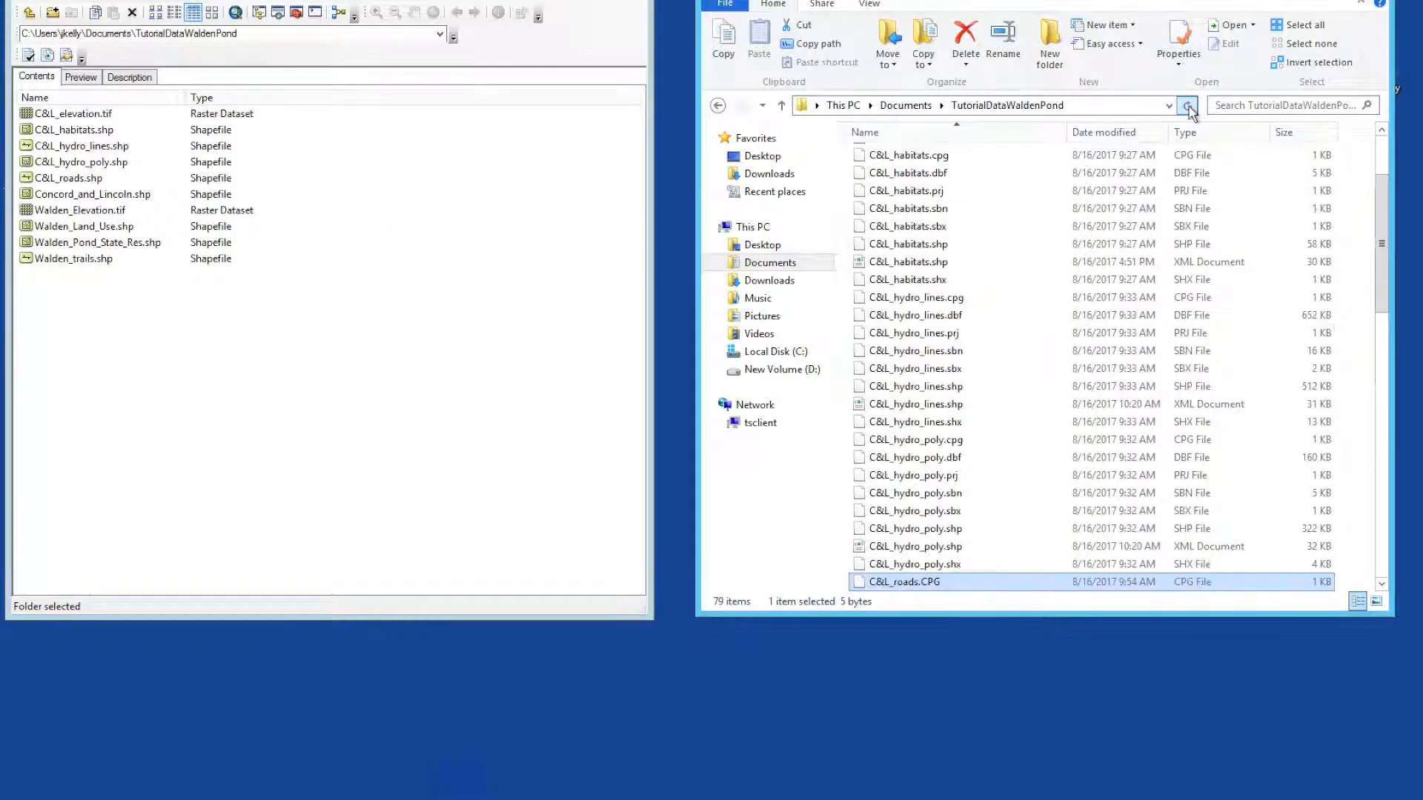
pyautogui.moveTo(1385, 237); pyautogui.dragTo(1383, 300)
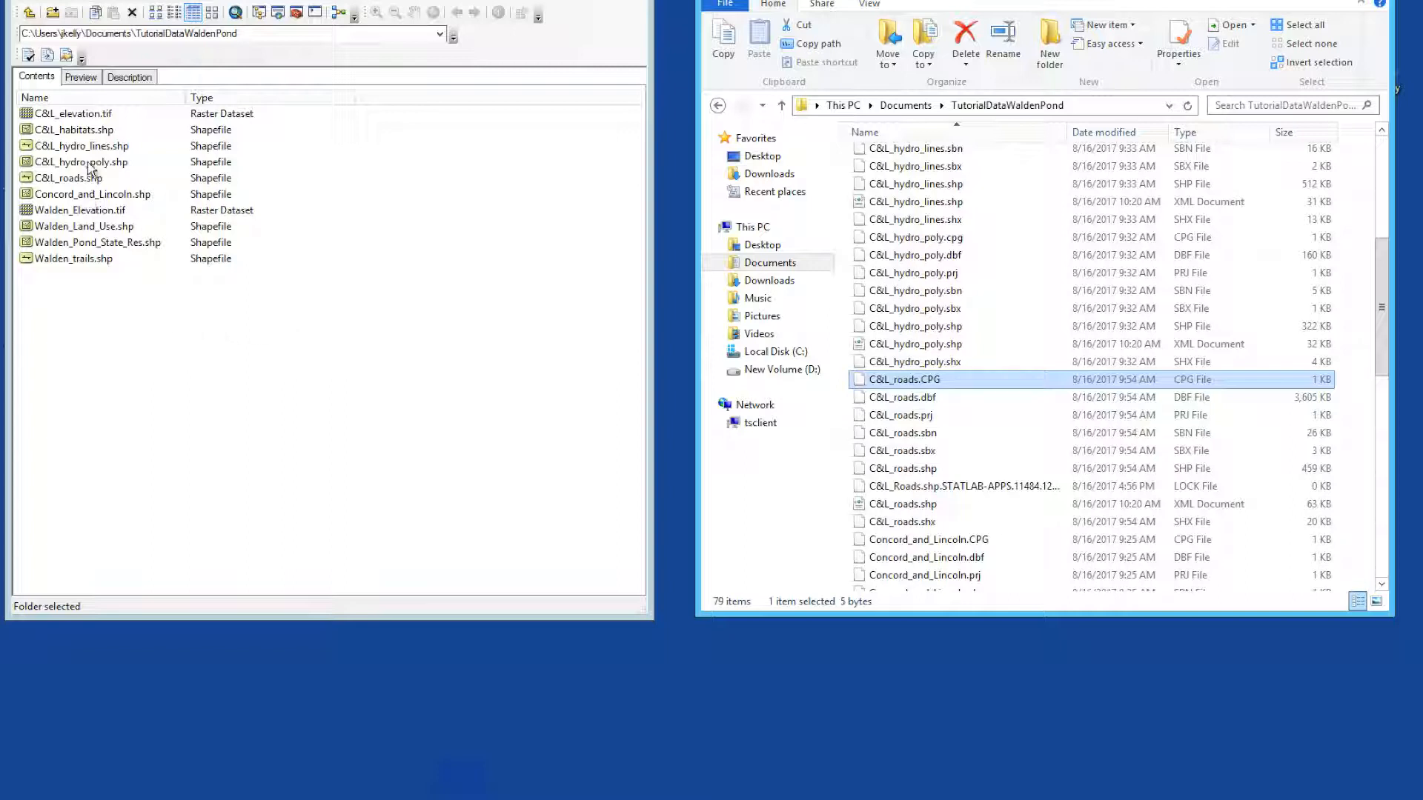
# Step: Preview the geography of the shapefiles in ArcCatalog, from C&L_roads.shp through the hydro layers and Concord_and_Lincoln.shp to Walden_Land_Use.shp
pyautogui.click(90, 179)
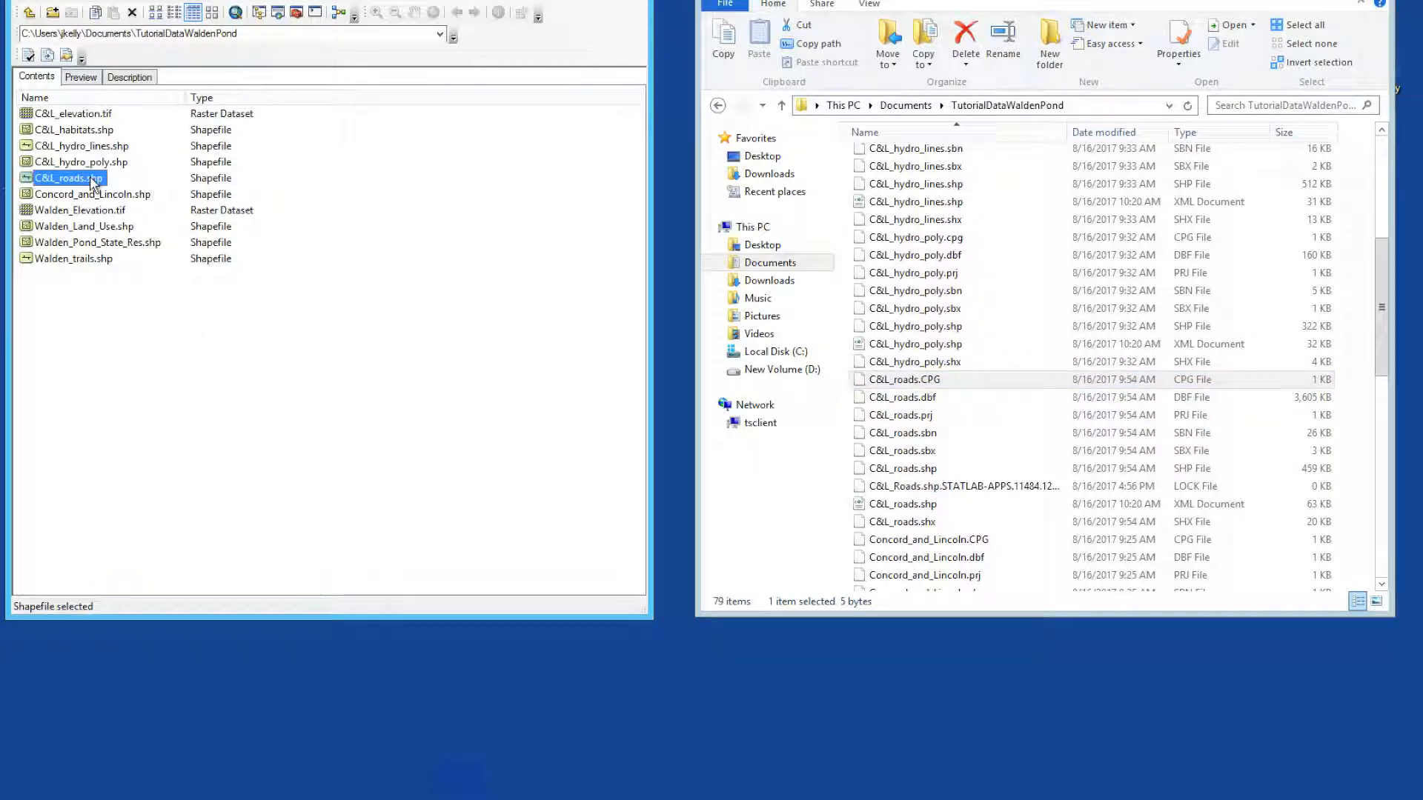
pyautogui.click(92, 81)
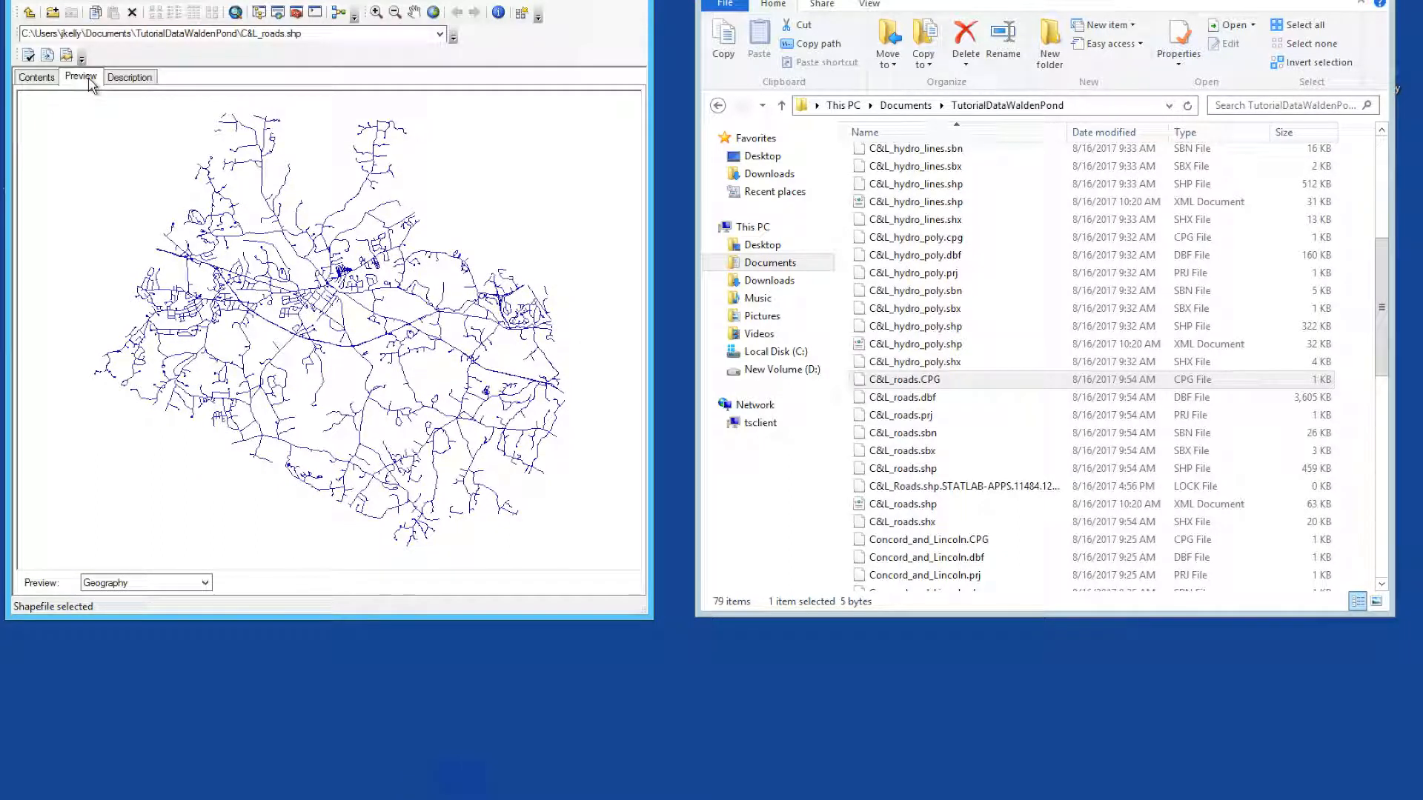
pyautogui.press('Up')
pyautogui.press('Up')
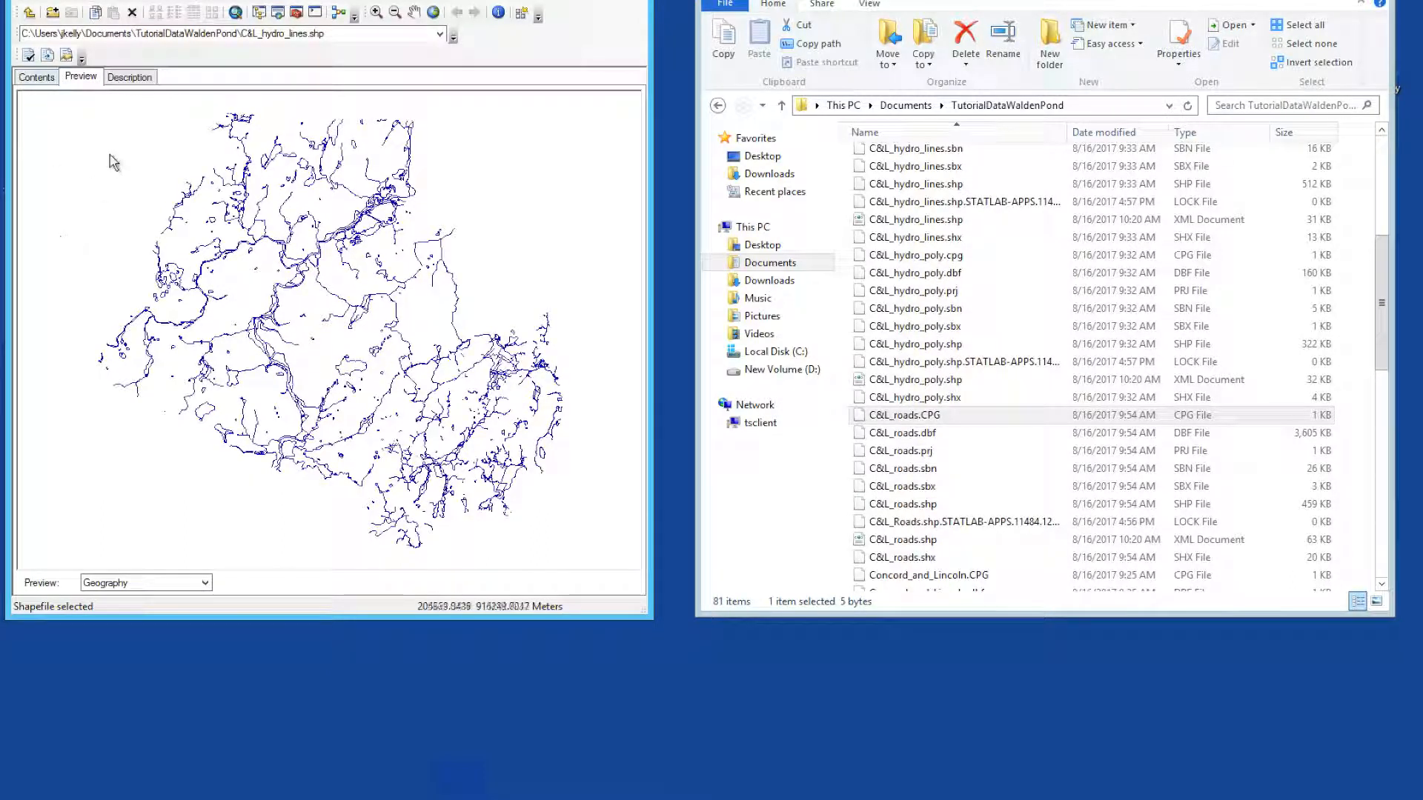
pyautogui.press('Down')
pyautogui.press('Down')
pyautogui.press('Down')
pyautogui.press('Down')
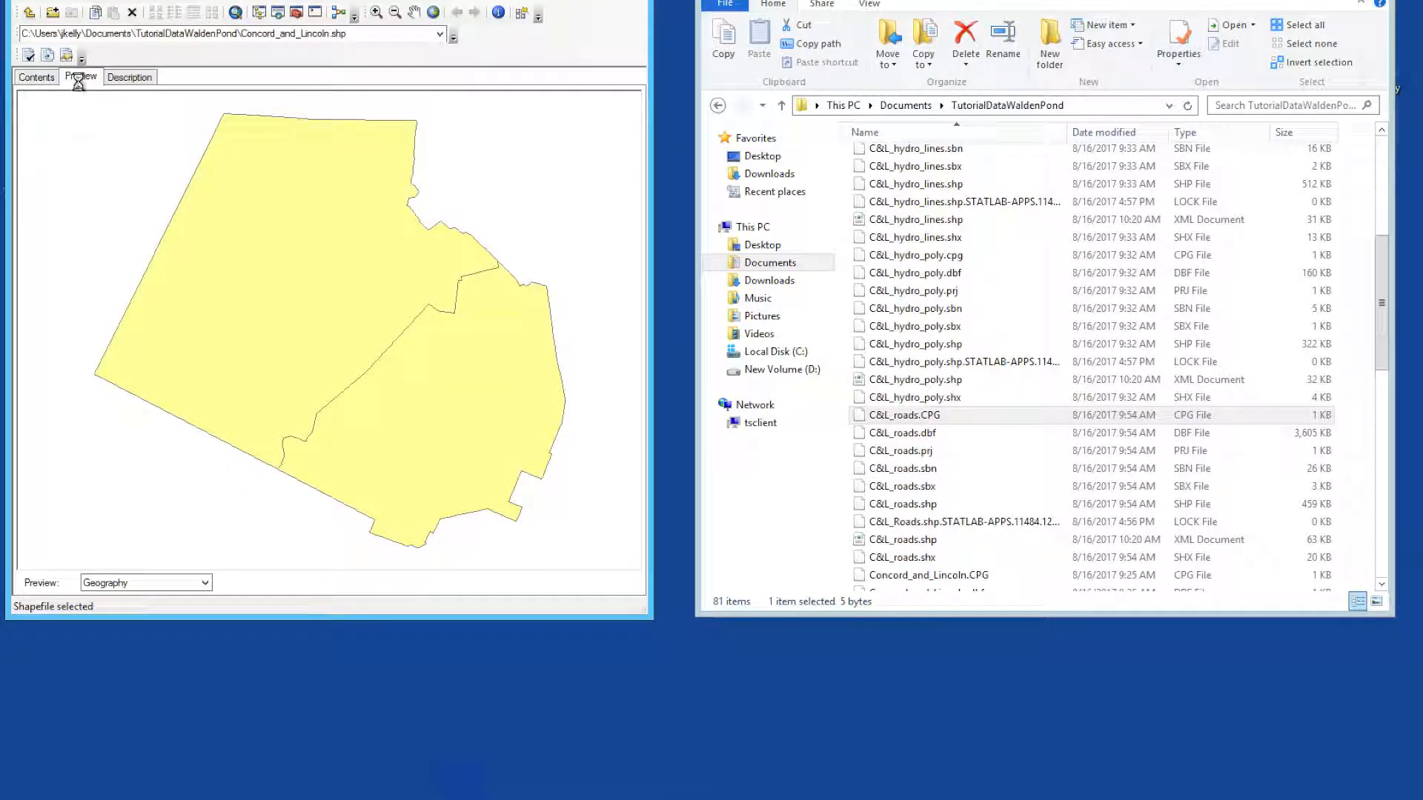
pyautogui.press('Down')
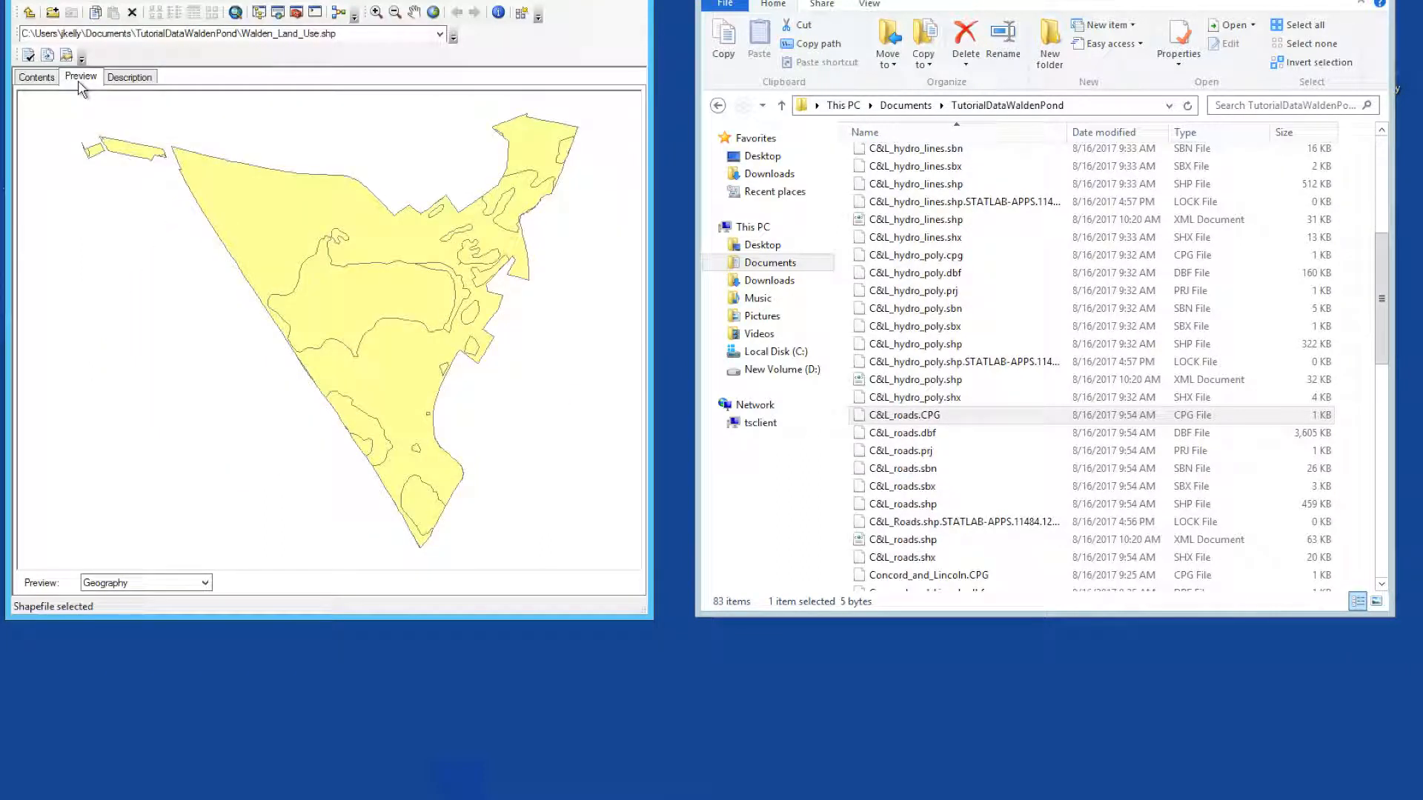
# Step: Read the metadata description of Walden_Land_Use.shp and return to the contents of the TutorialDataWaldenPond folder
pyautogui.click(123, 88)
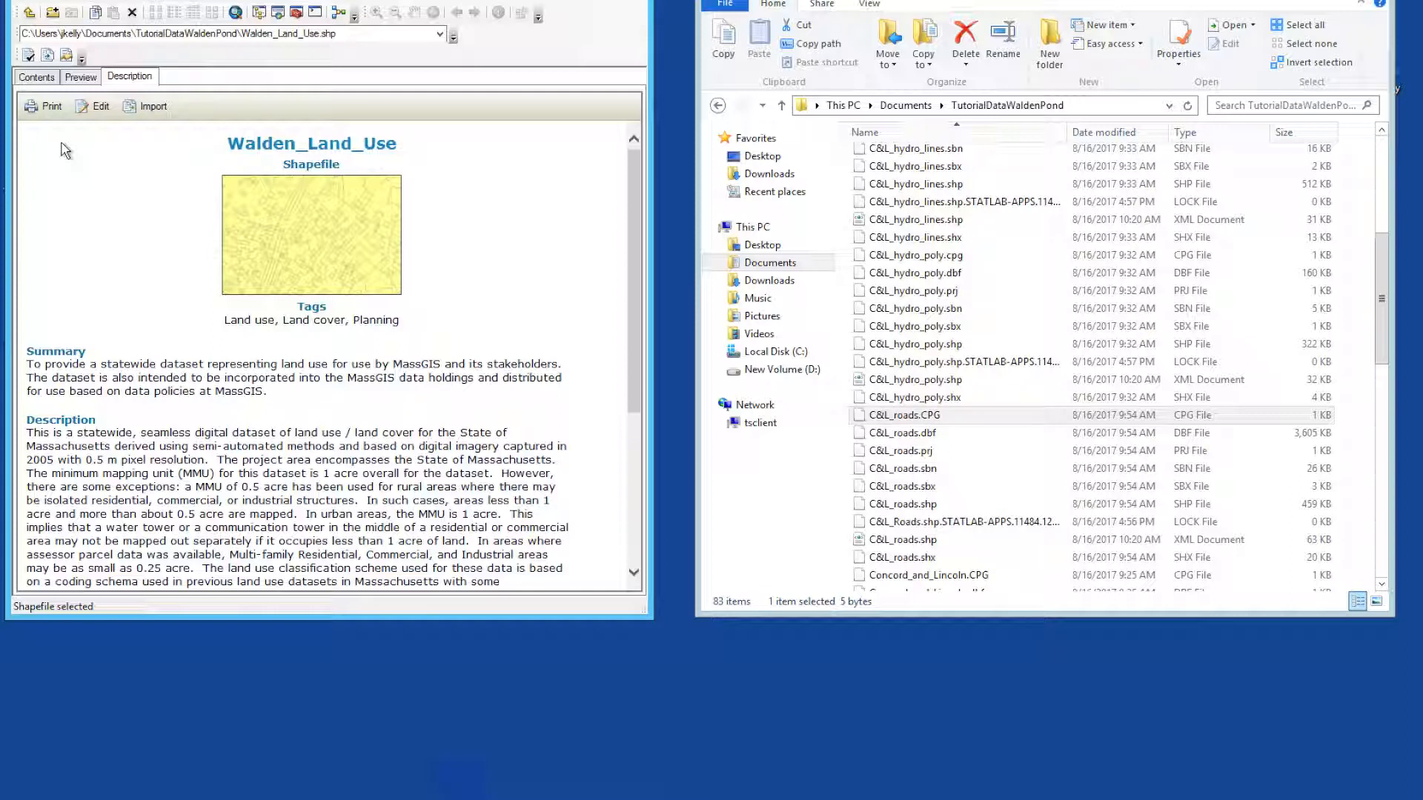
pyautogui.click(42, 81)
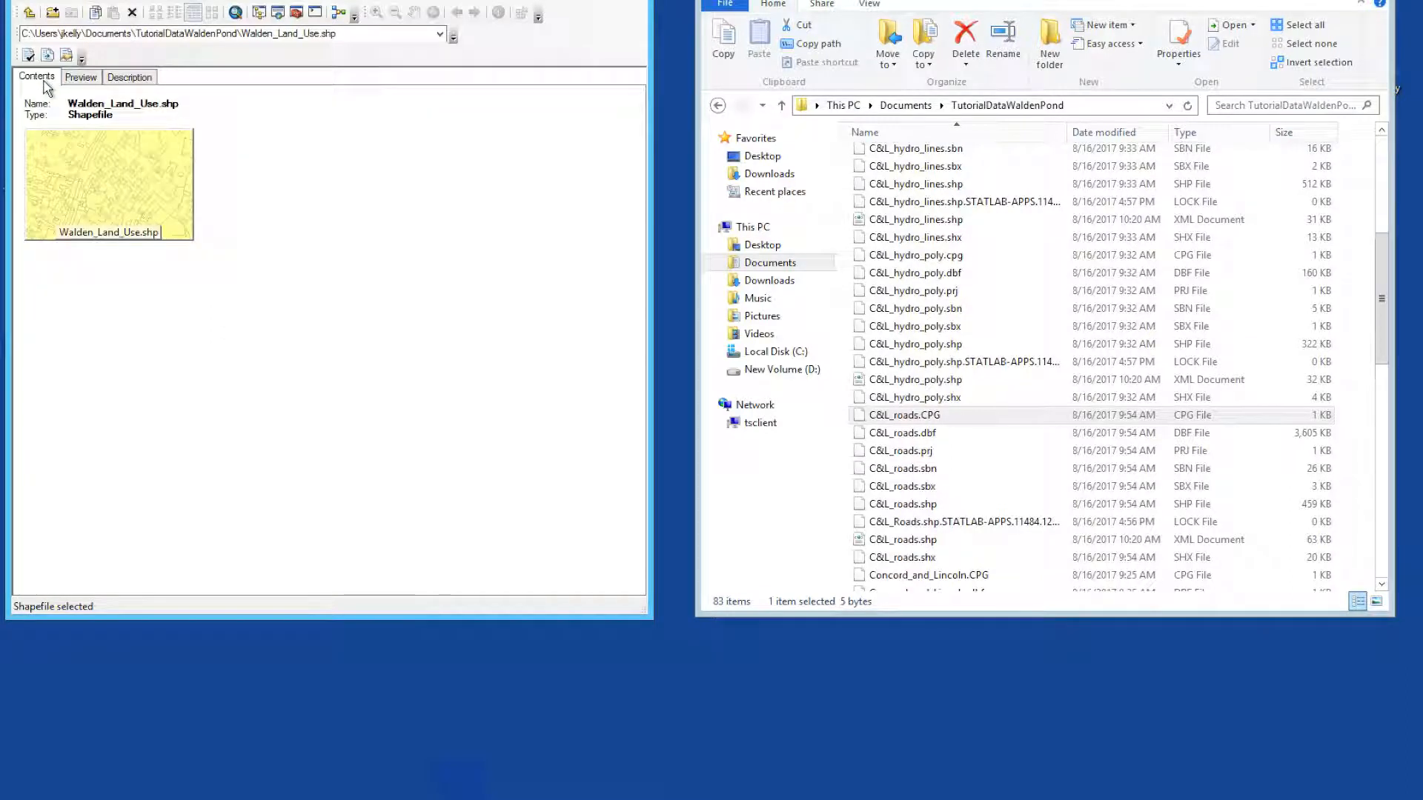
pyautogui.click(439, 33)
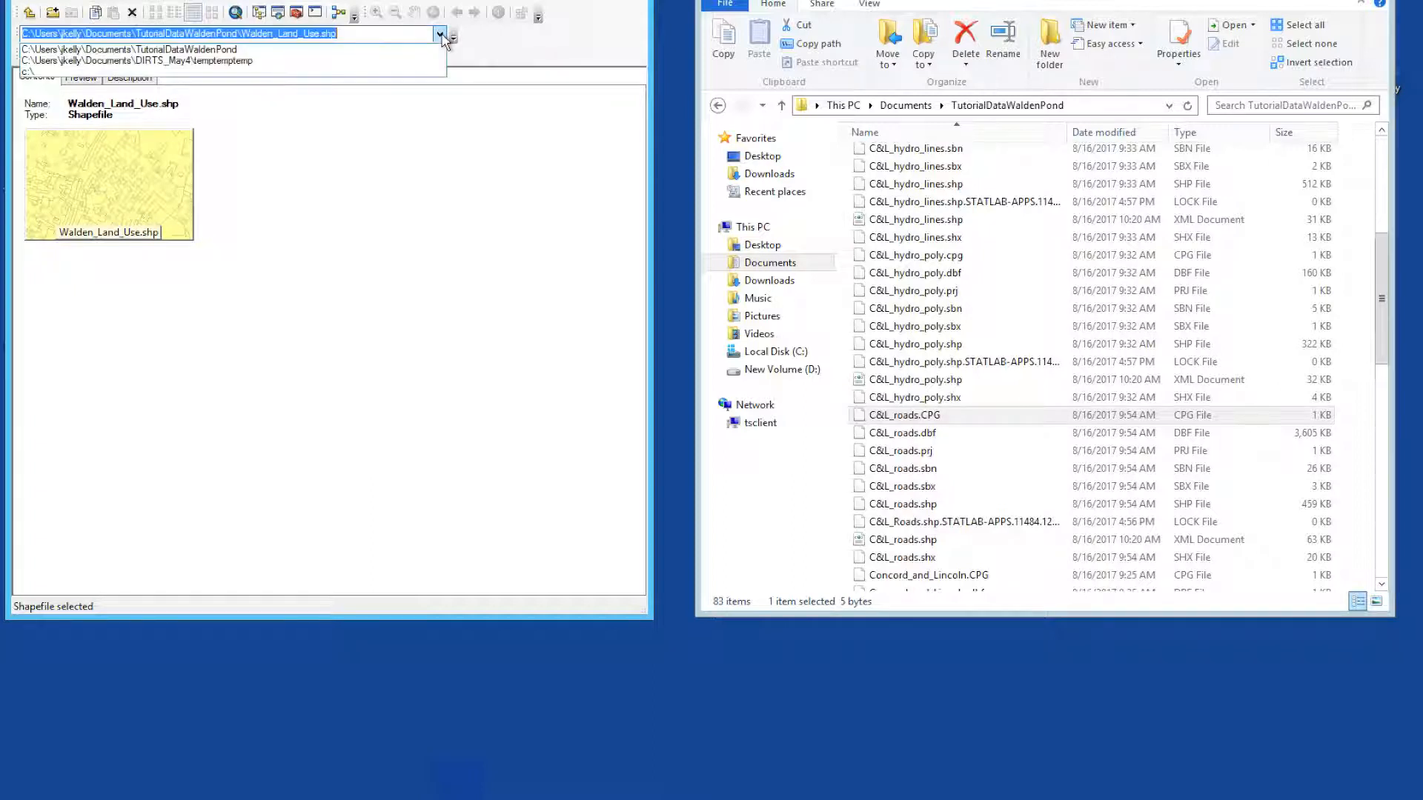
pyautogui.click(237, 49)
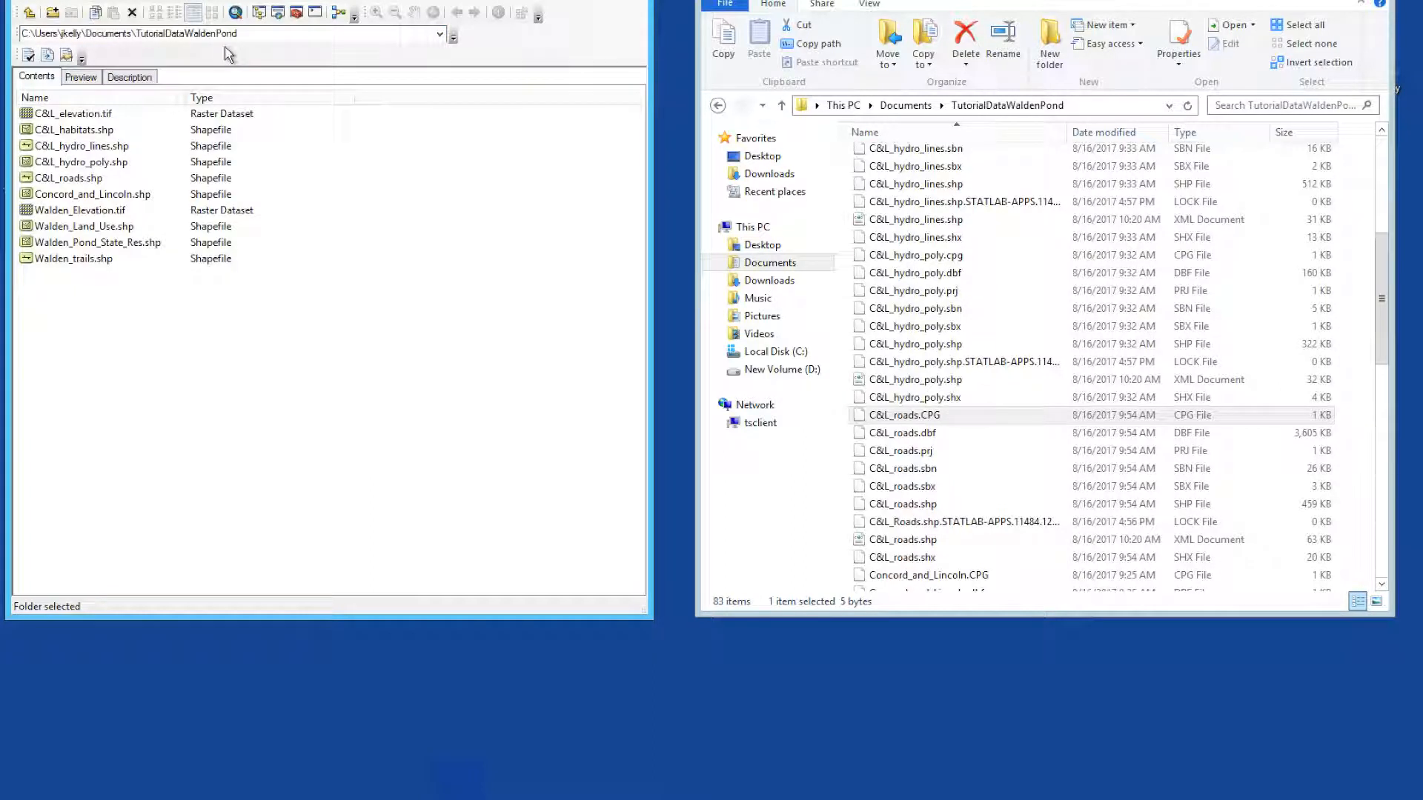
# Step: Review the feature types offered for a new shapefile in the TutorialDataWaldenPond folder without creating one
pyautogui.rightClick(158, 310)
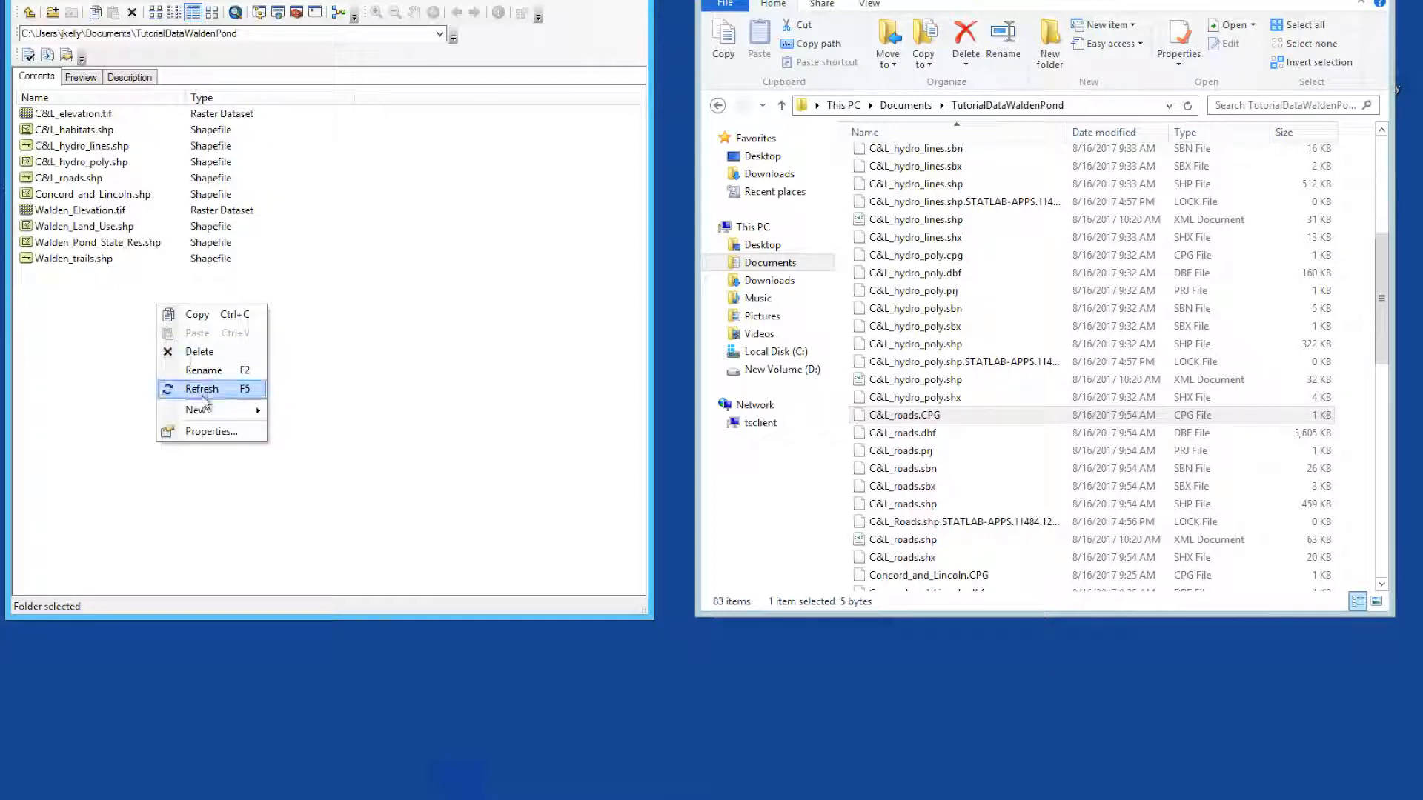
pyautogui.moveTo(204, 415)
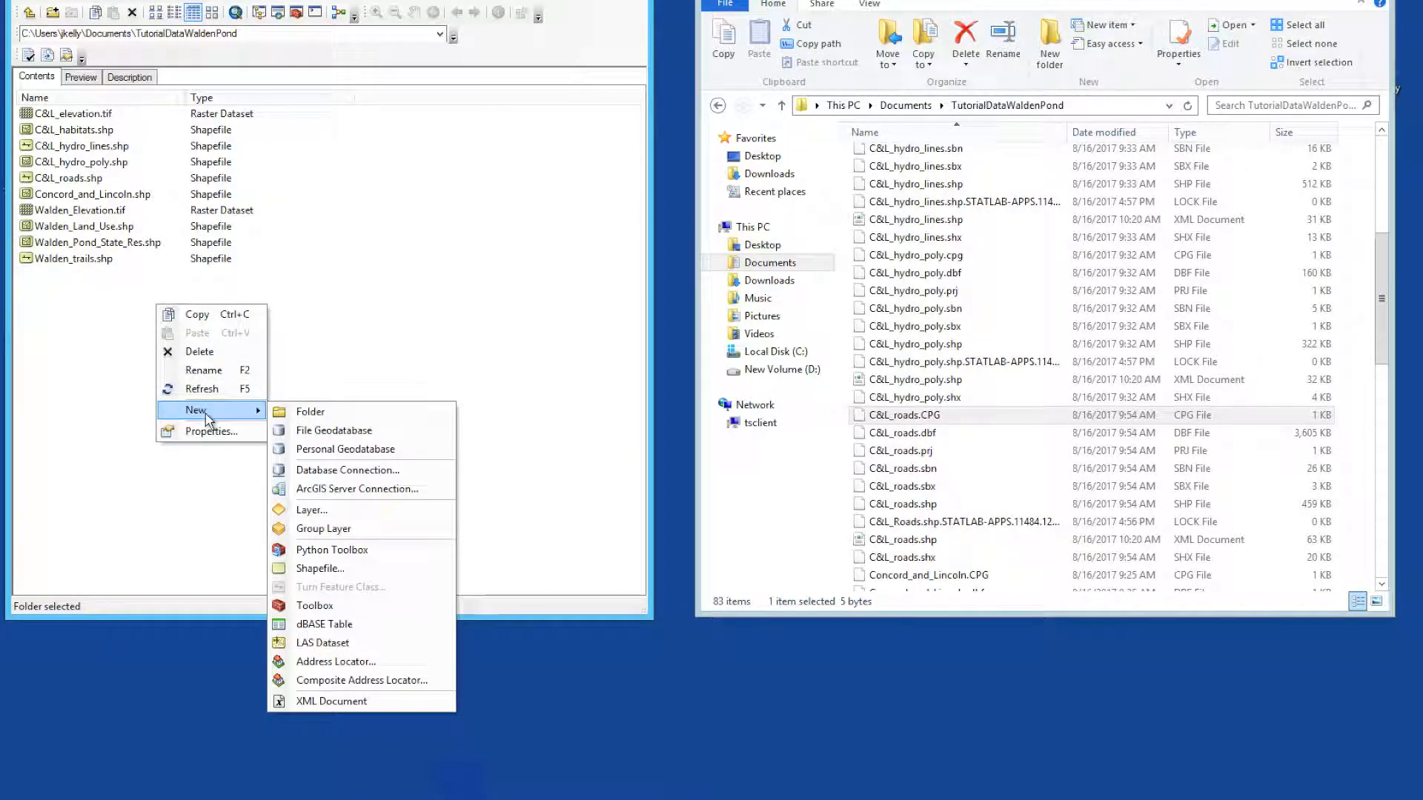
pyautogui.click(338, 568)
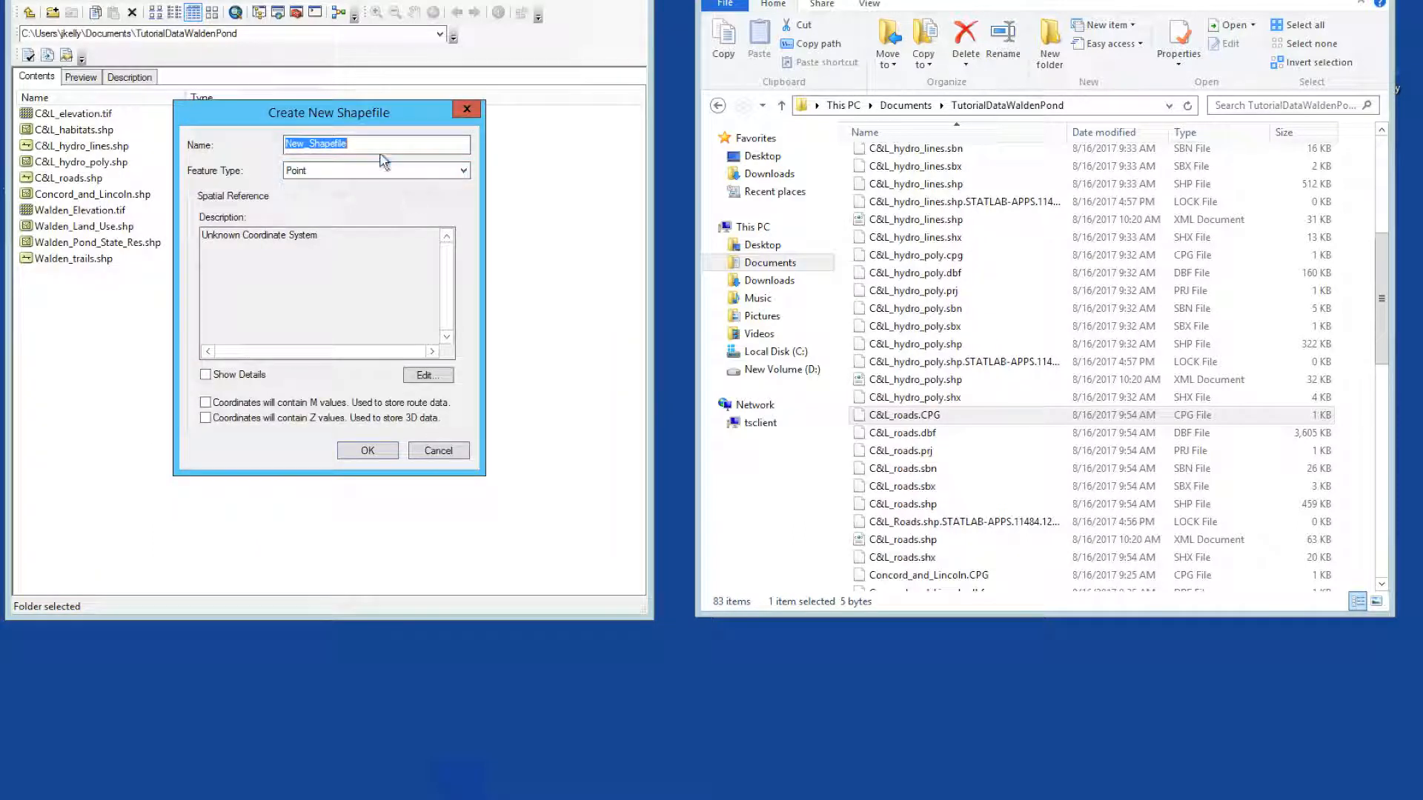
pyautogui.click(465, 173)
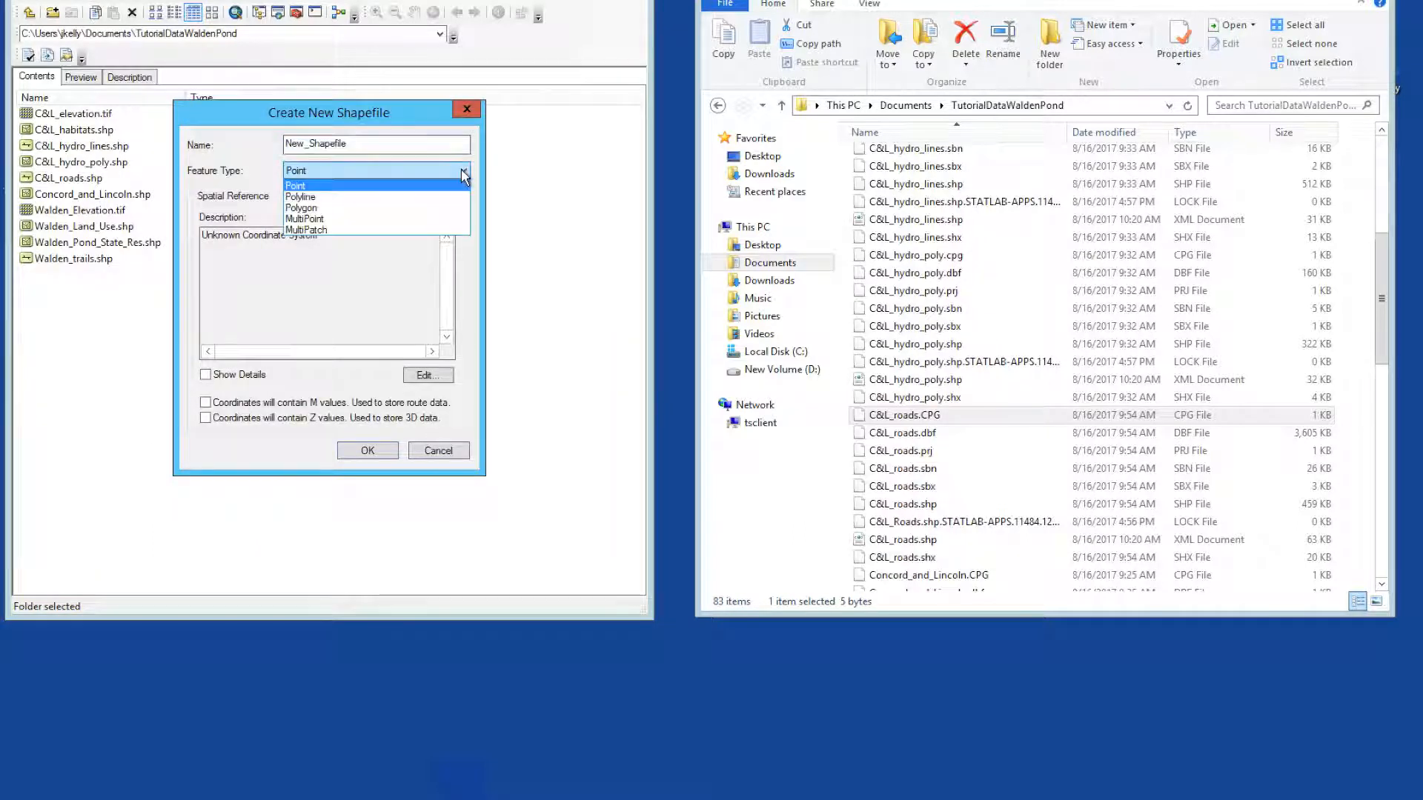
pyautogui.click(465, 174)
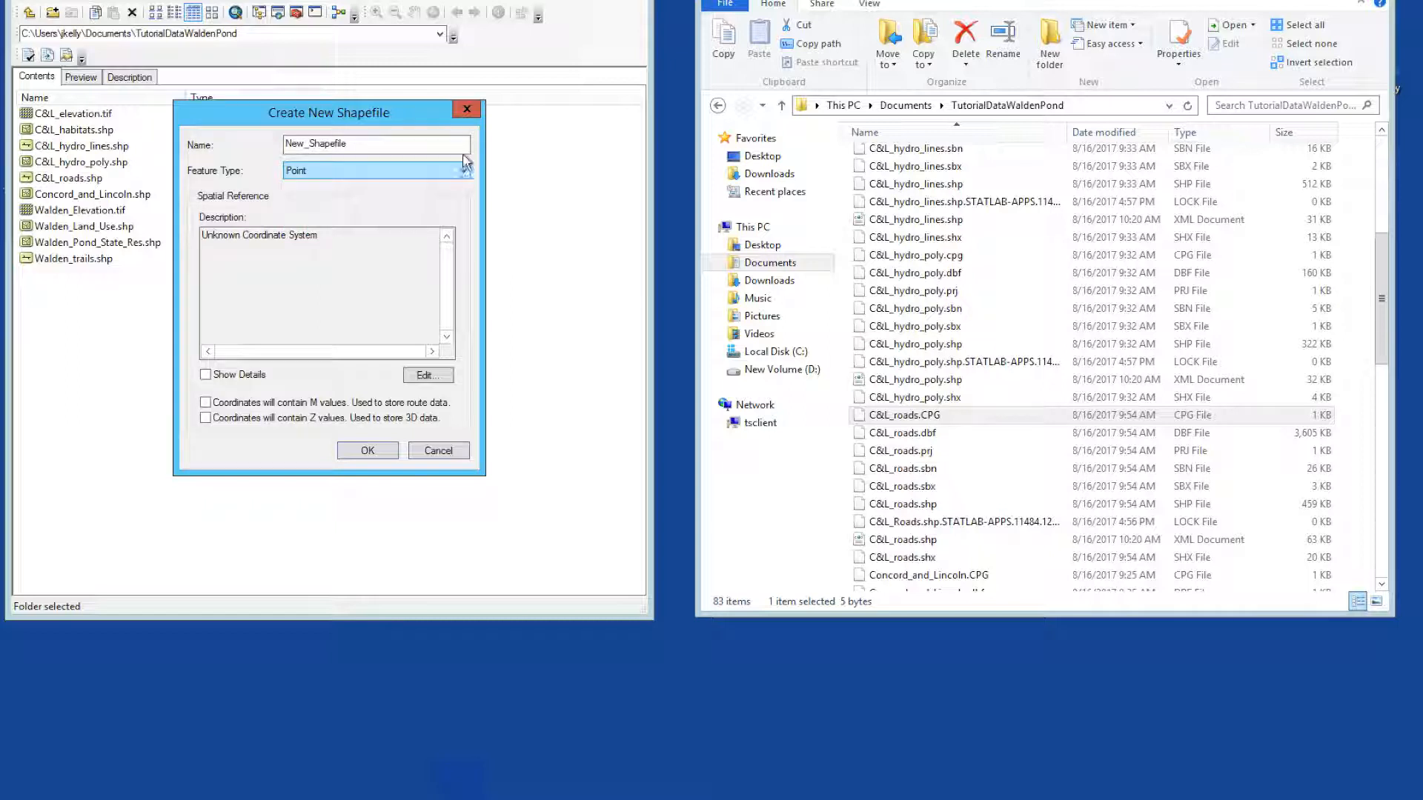
pyautogui.click(468, 111)
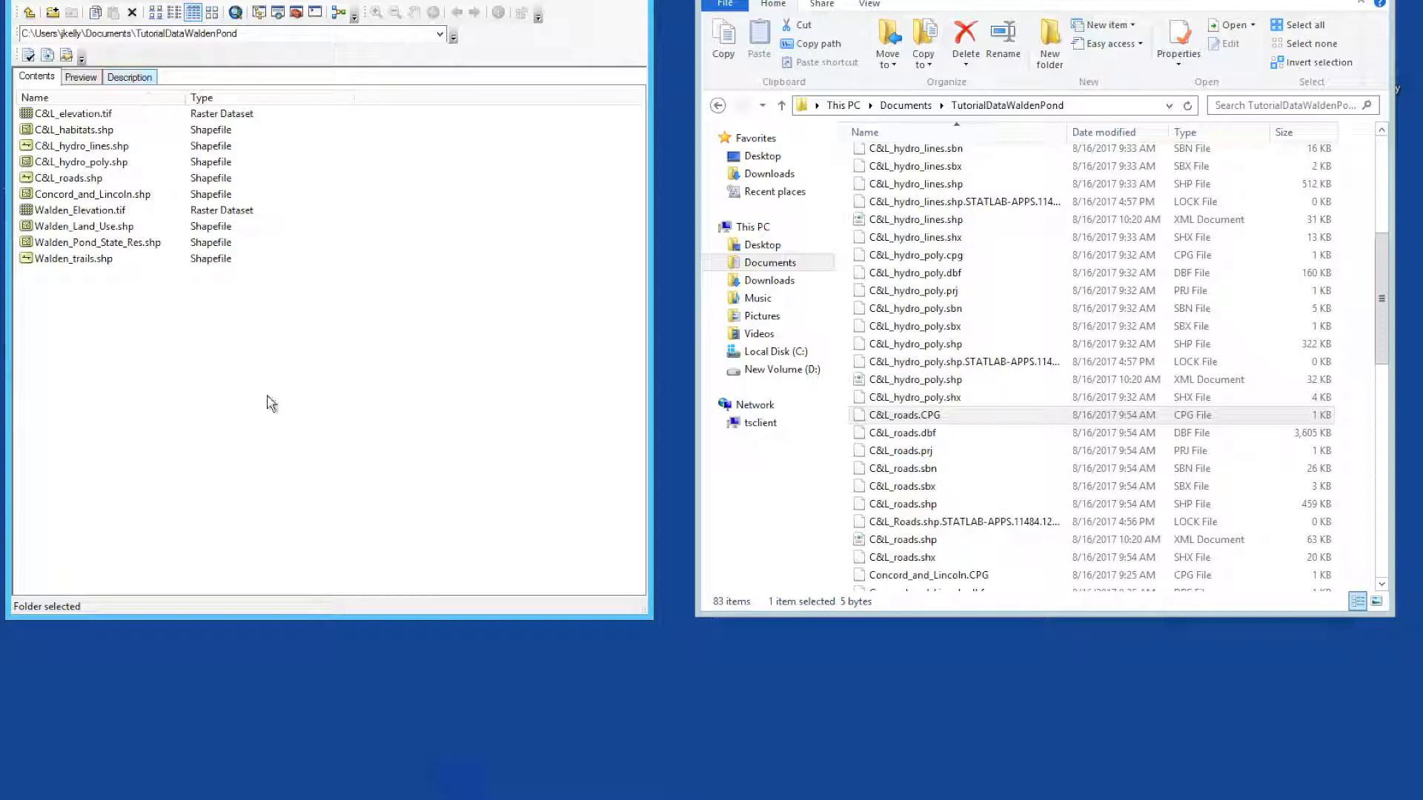
# Step: Switch to ArcMap in a maximized window, and close and reopen the Catalog window docked beside the map
pyautogui.click(459, 799)
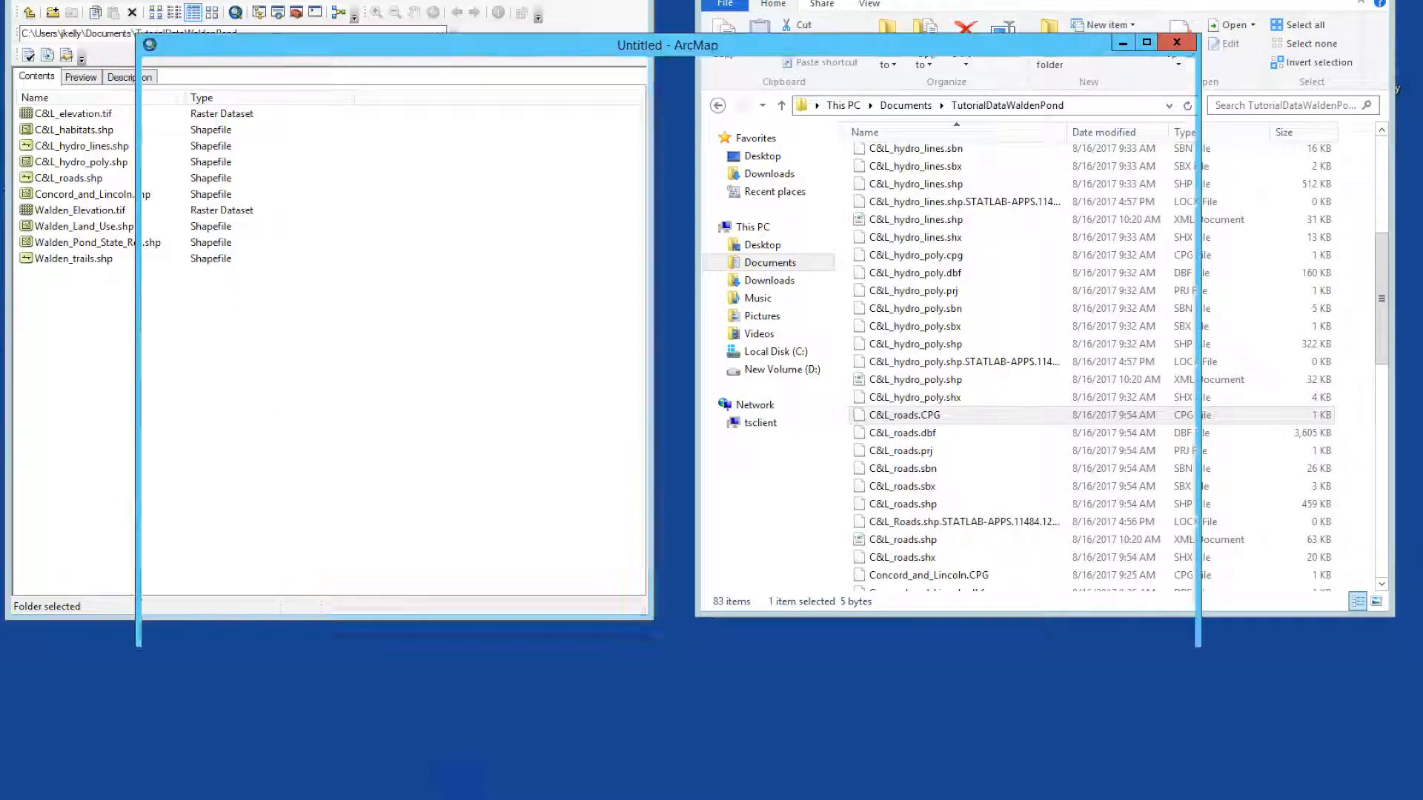
pyautogui.click(1146, 42)
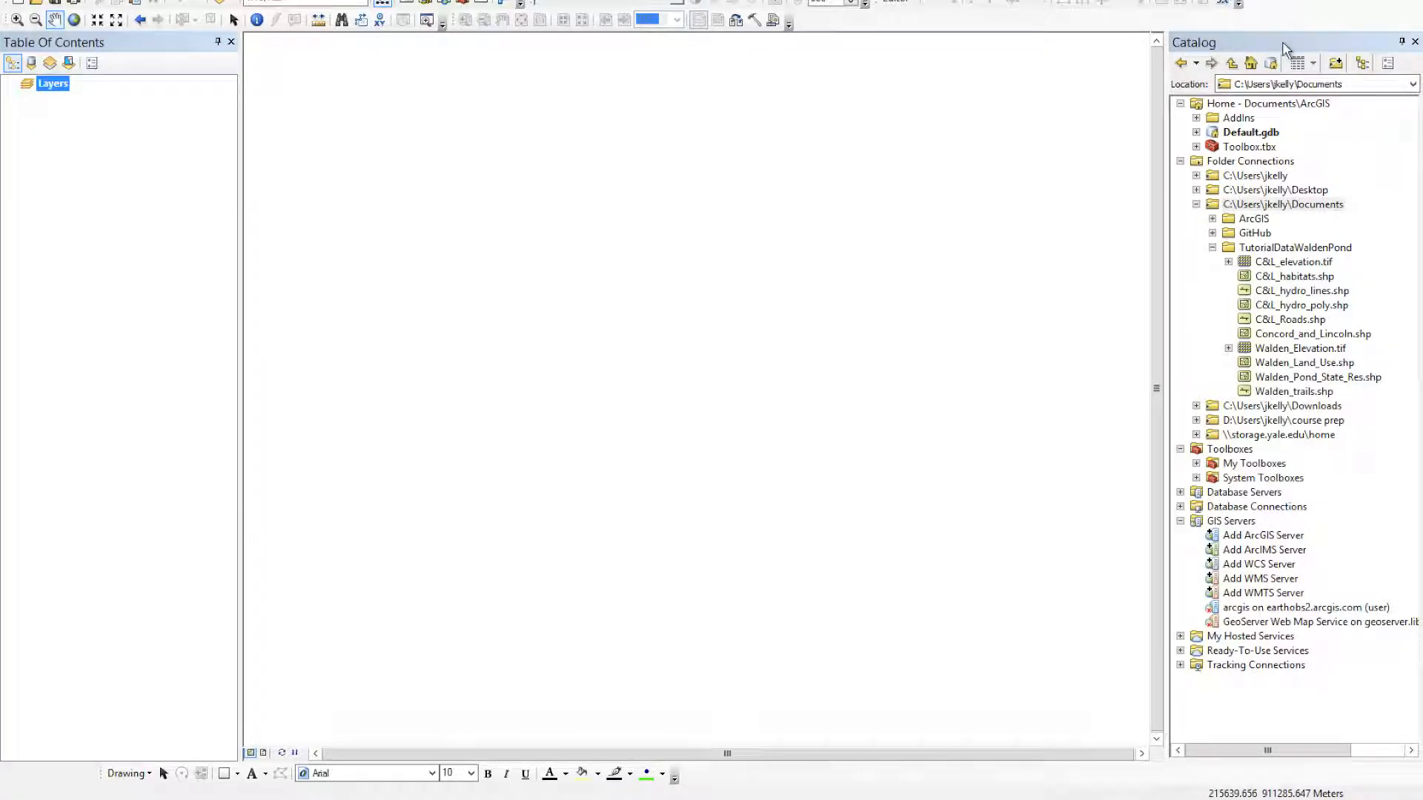
pyautogui.click(1414, 41)
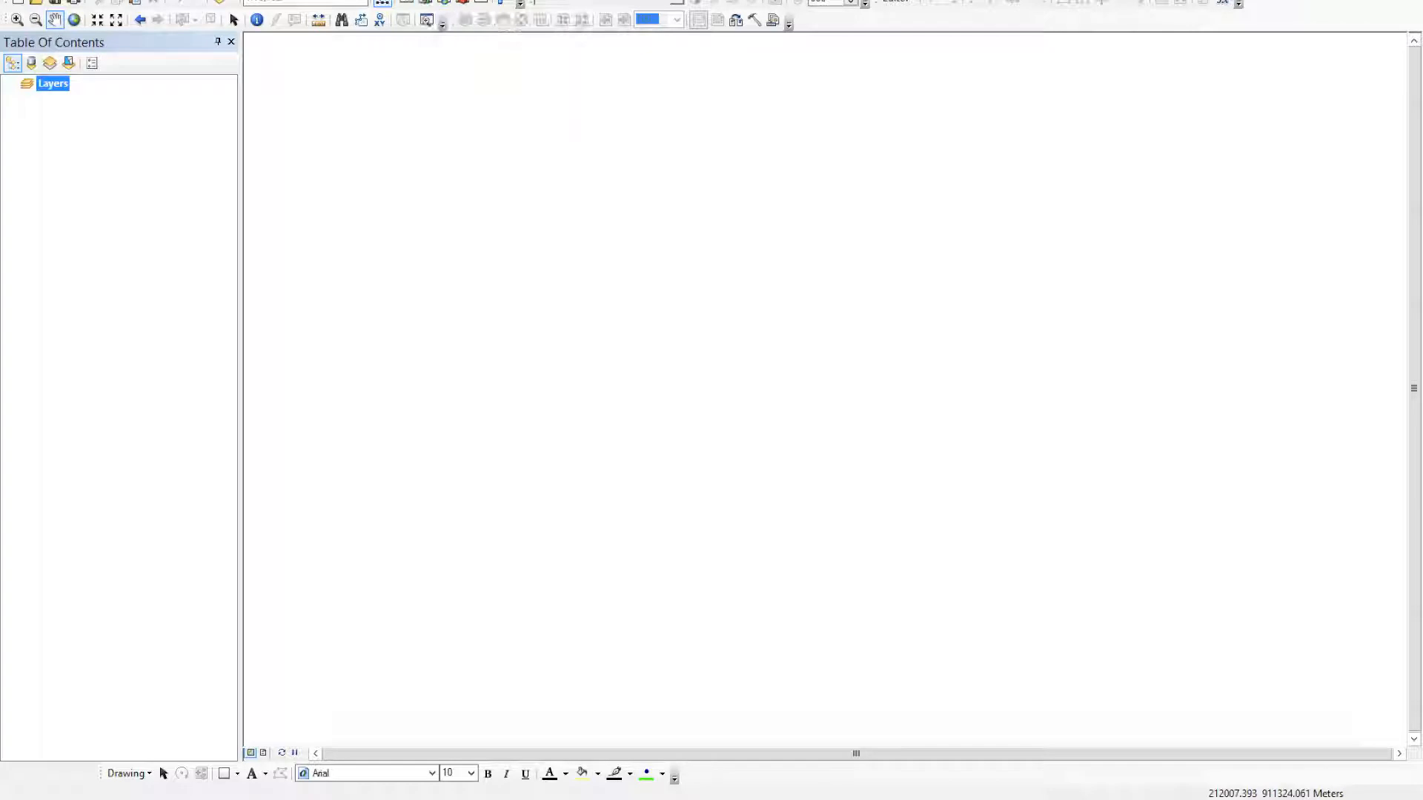
pyautogui.click(415, 0)
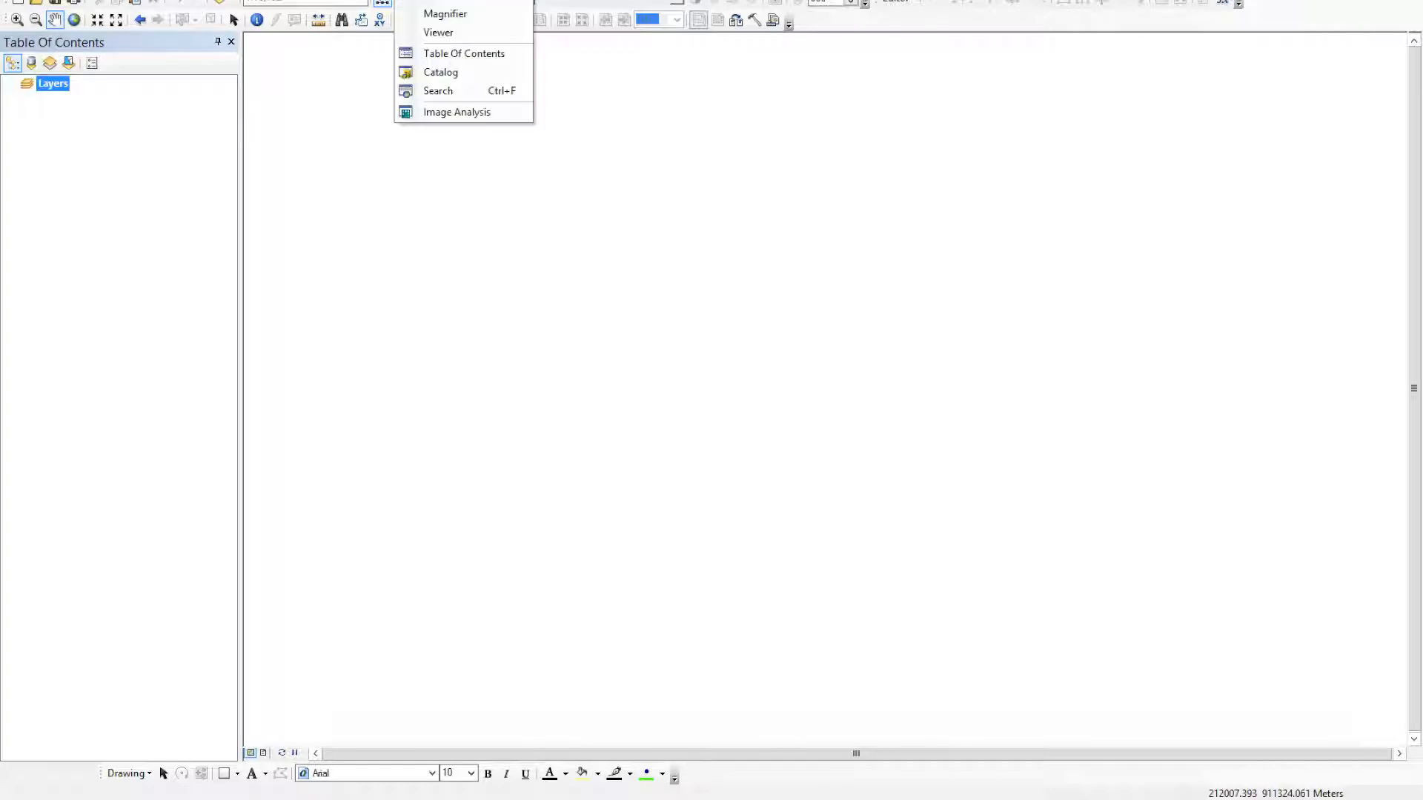
pyautogui.click(438, 74)
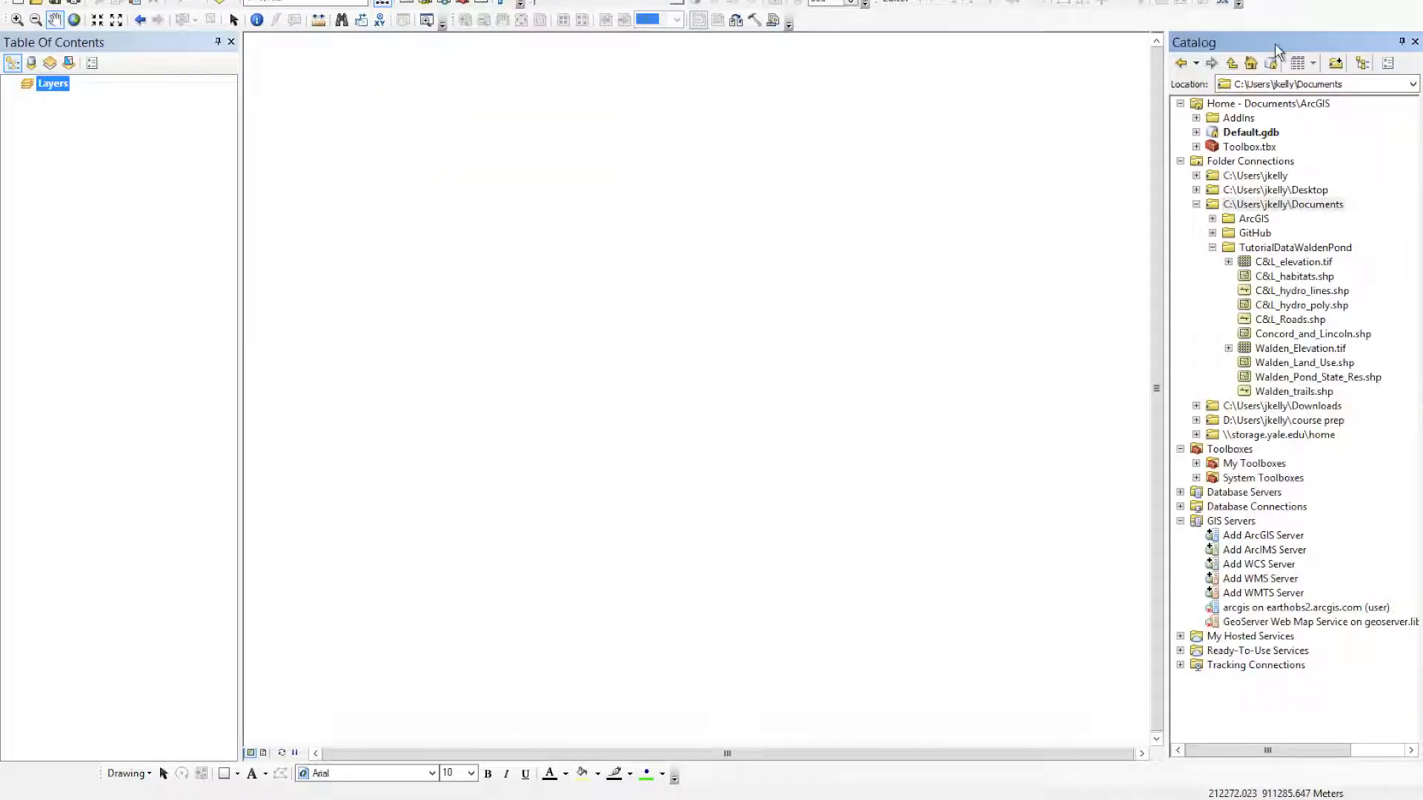
pyautogui.moveTo(1280, 43); pyautogui.dragTo(1401, 408)
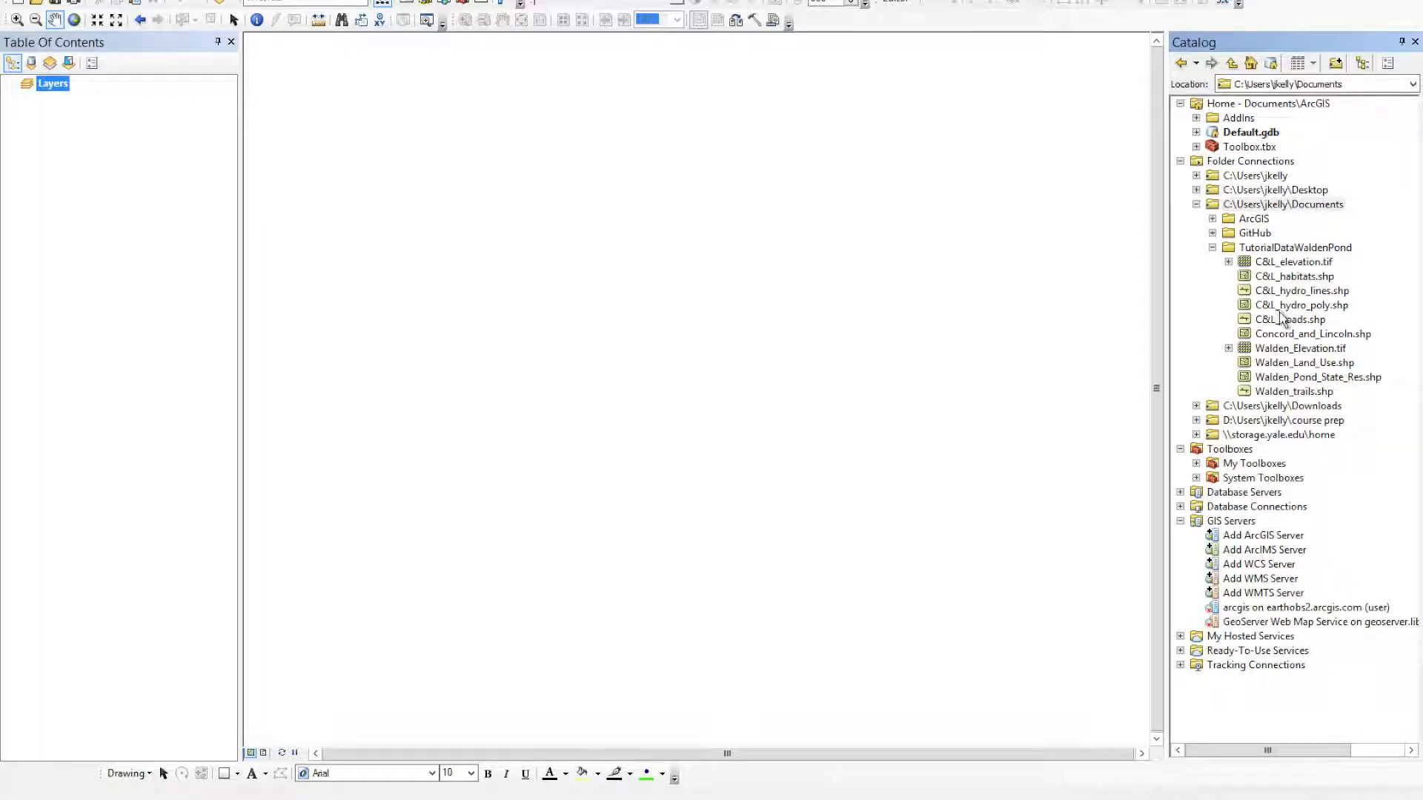
# Step: Add the C&L_Roads.shp and C&L_hydro_poly.shp shapefiles from the TutorialDataWaldenPond folder to the map
pyautogui.moveTo(1290, 320); pyautogui.dragTo(896, 309)
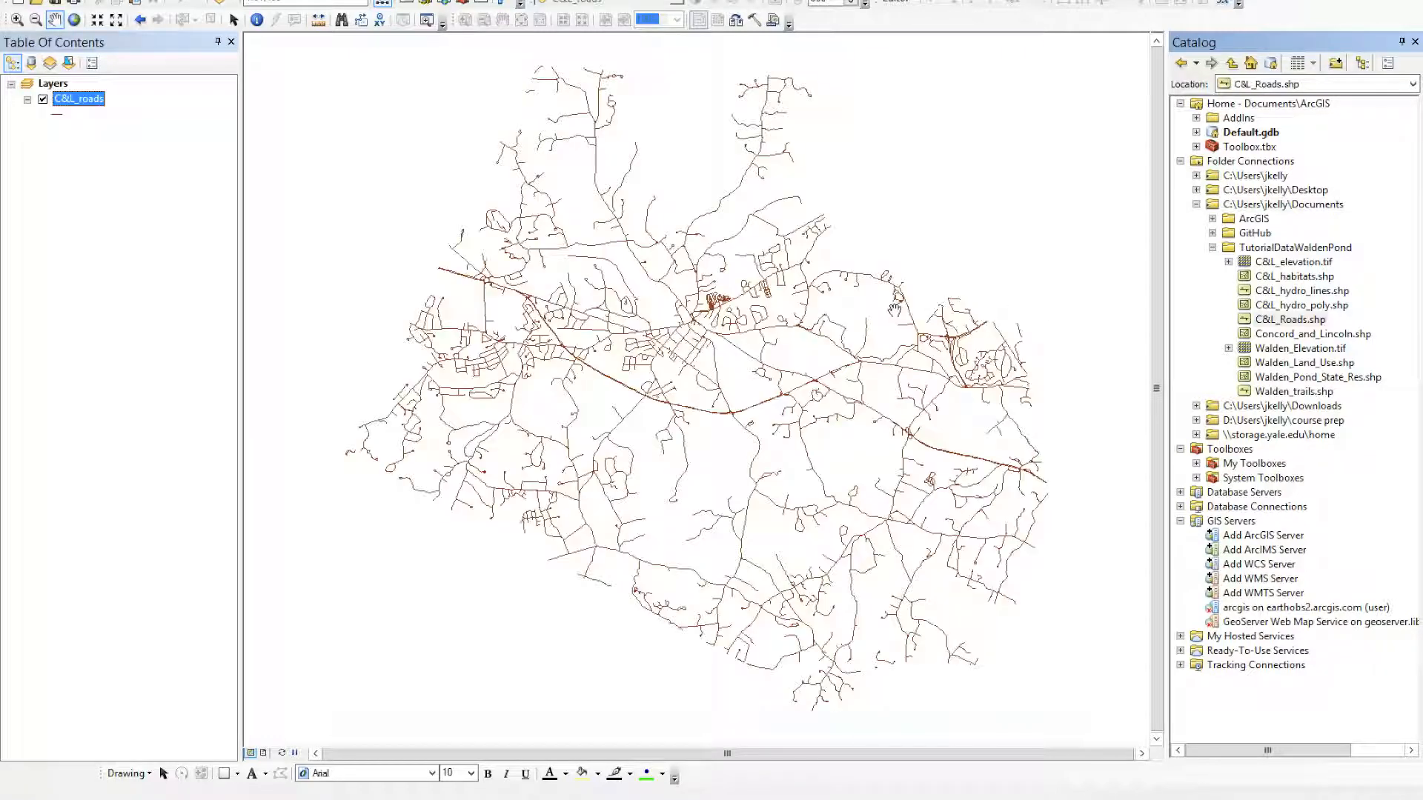
pyautogui.moveTo(1298, 310); pyautogui.dragTo(951, 331)
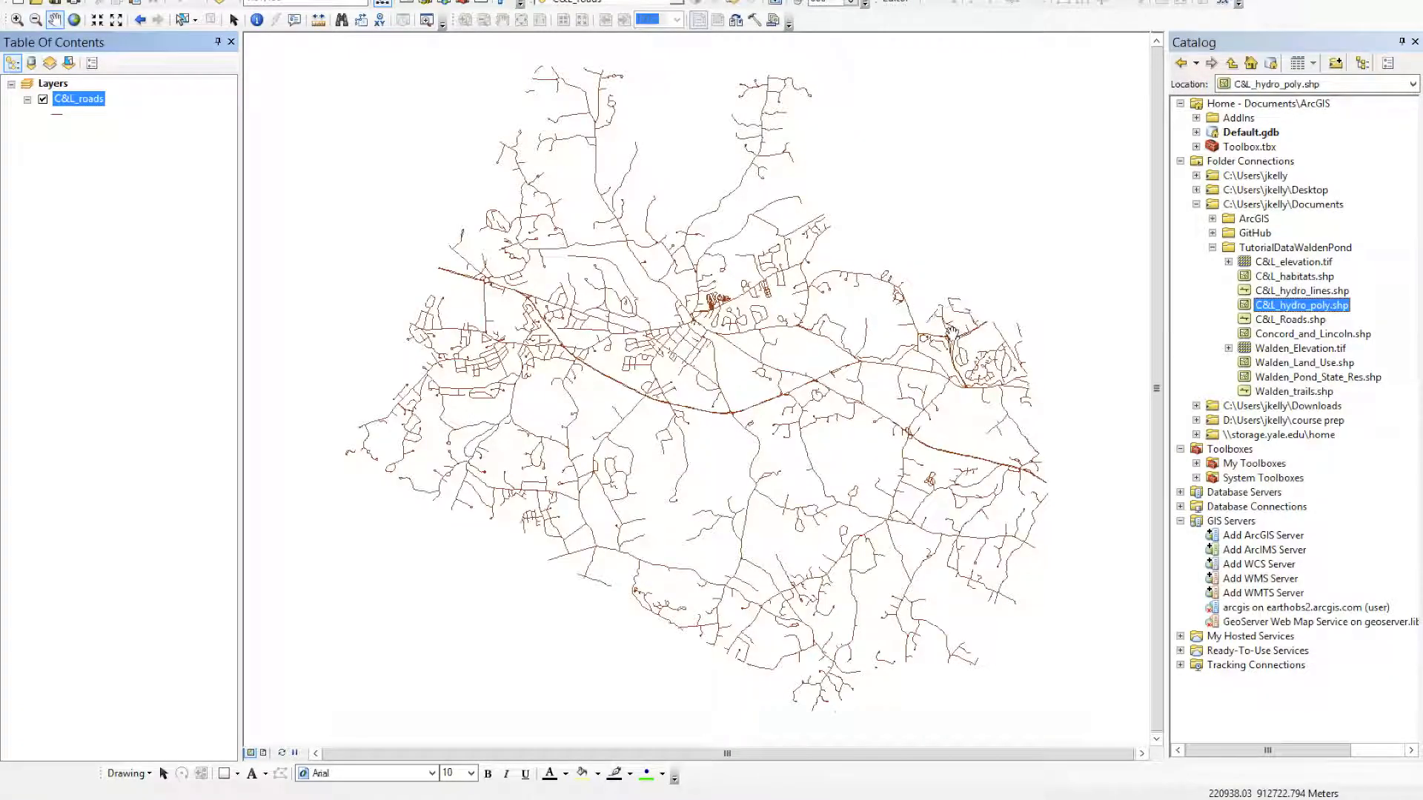